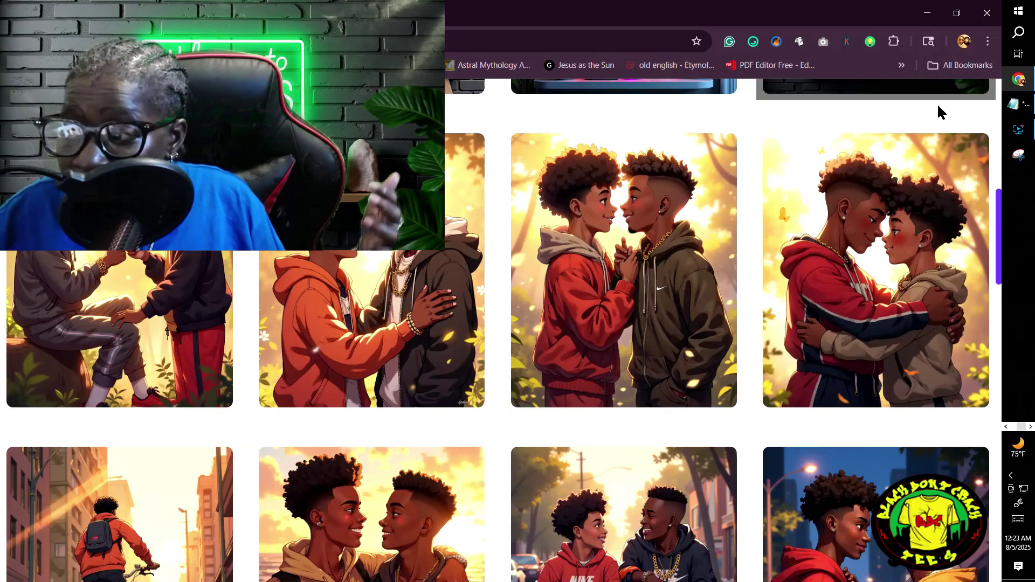
# - Open the details of the personal design with two boys hugging and examine its style, aspect ratio, dimensions and design prompt
pyautogui.moveTo(857, 278)
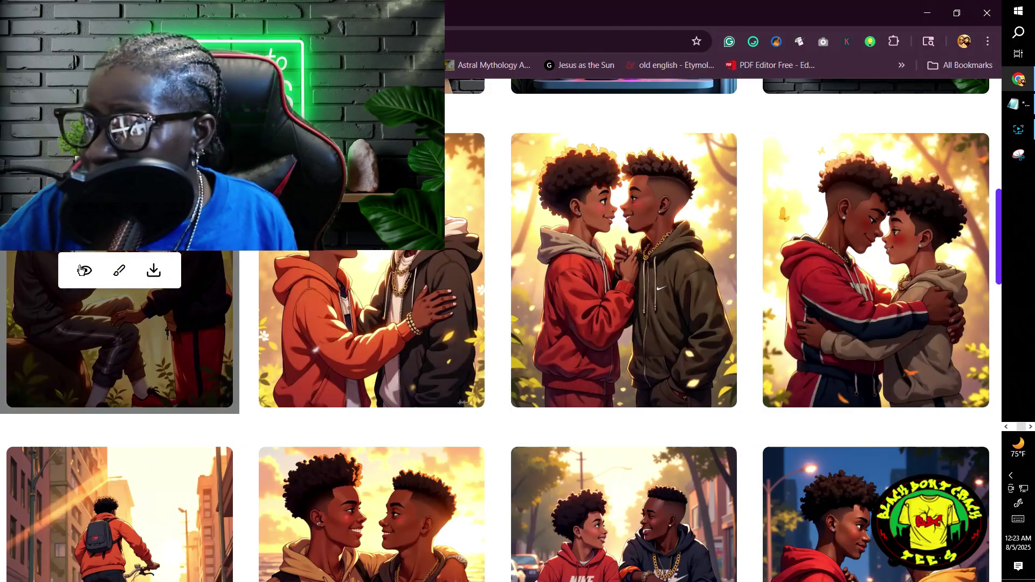
pyautogui.moveTo(430, 276)
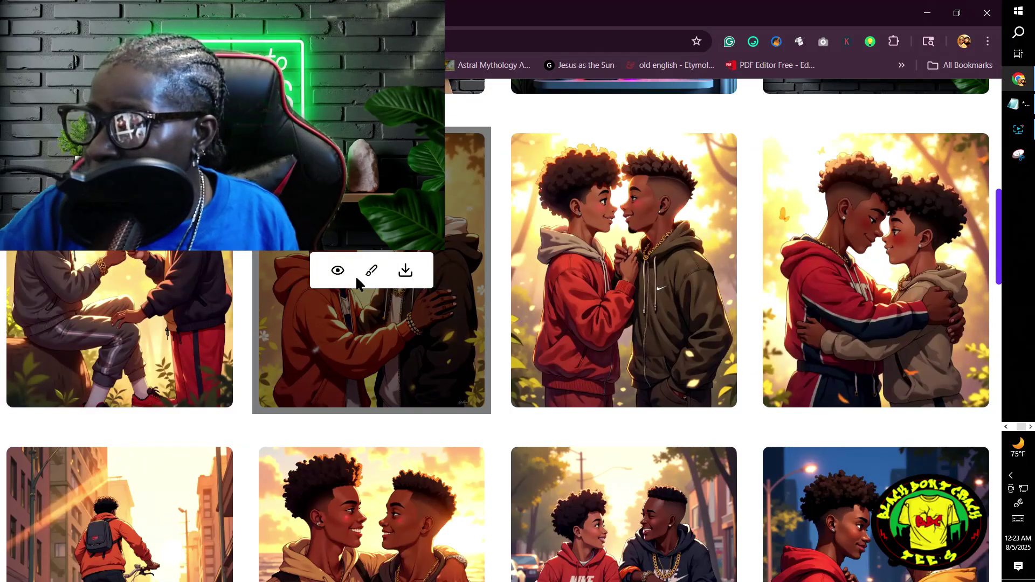
pyautogui.moveTo(588, 277)
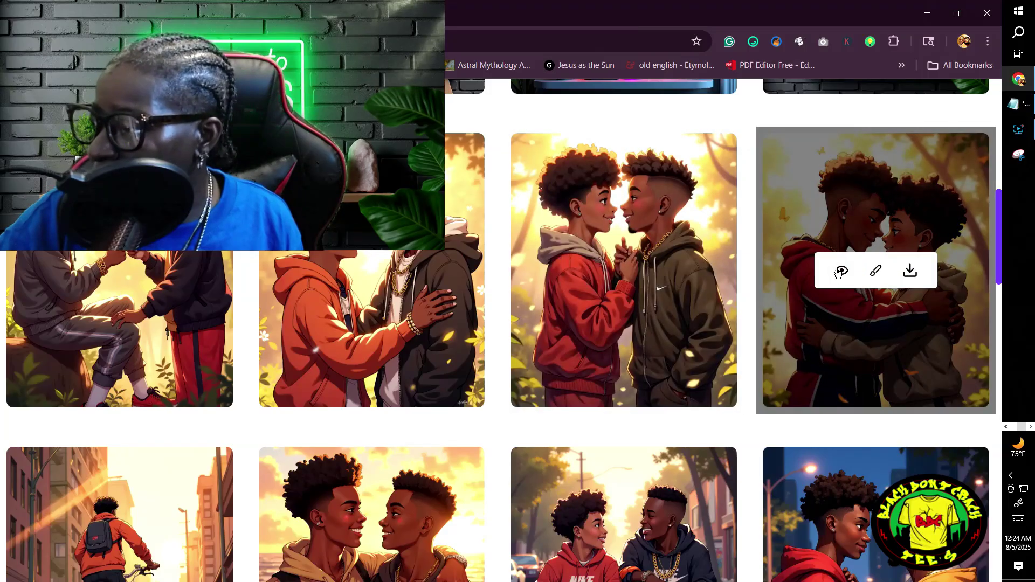
pyautogui.click(839, 272)
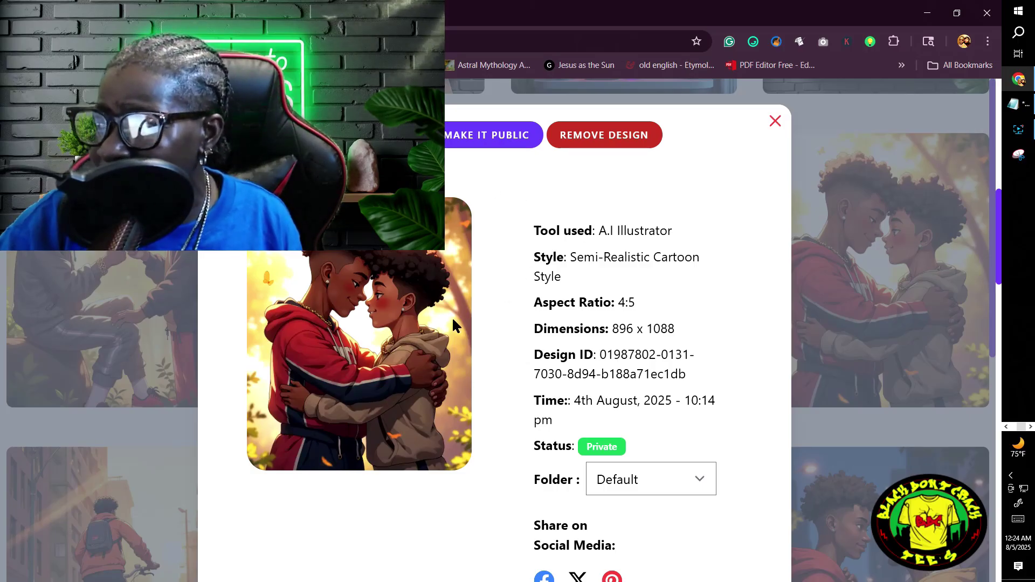
pyautogui.scroll(-3, 478, 314)
pyautogui.scroll(-2, 487, 312)
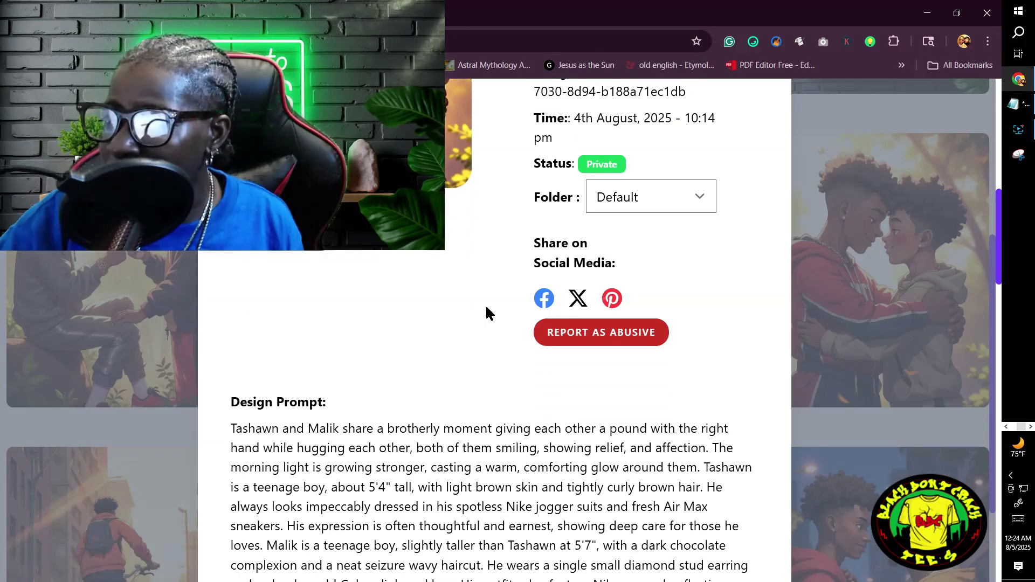
pyautogui.scroll(2, 488, 313)
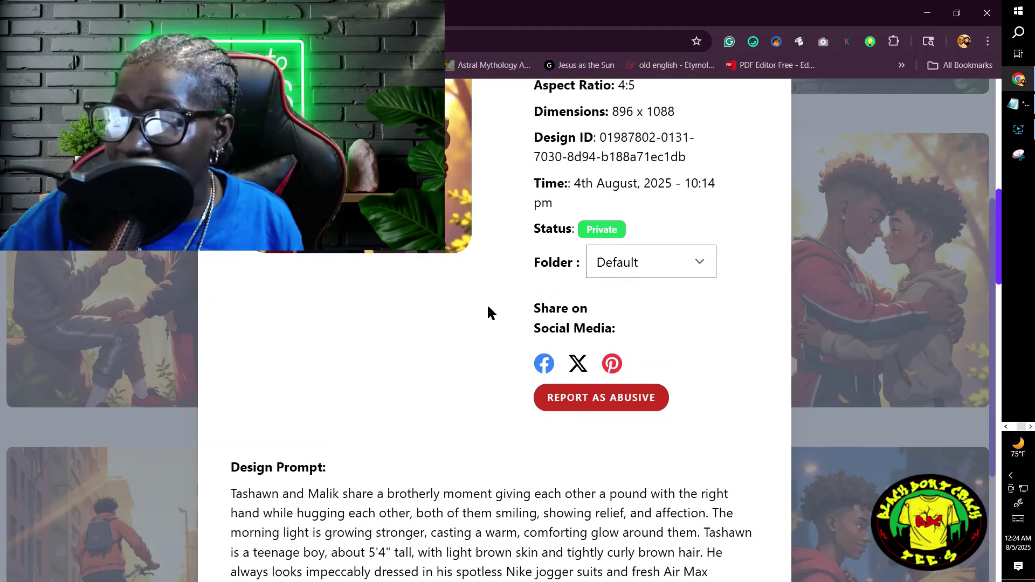
pyautogui.scroll(1, 488, 313)
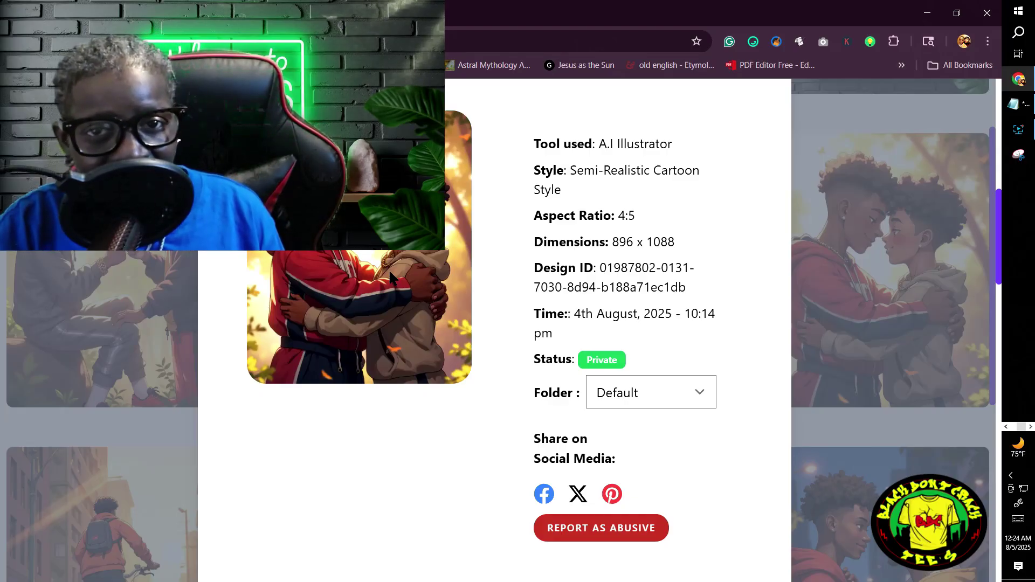
pyautogui.scroll(-5, 431, 261)
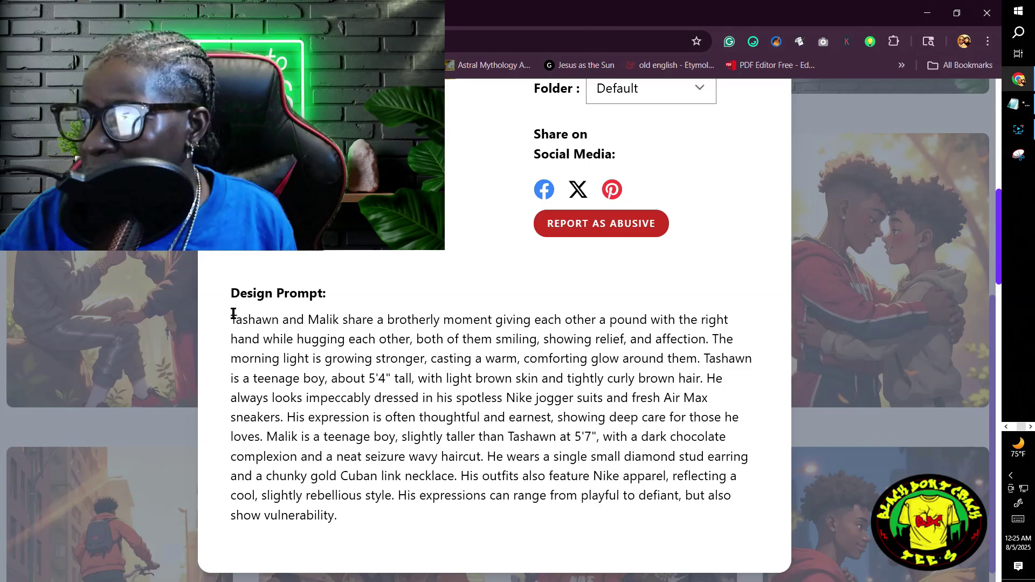
# - Copy the full design prompt text of the hugging boys design and close its details
pyautogui.moveTo(231, 313); pyautogui.dragTo(543, 474)
pyautogui.click(515, 496)
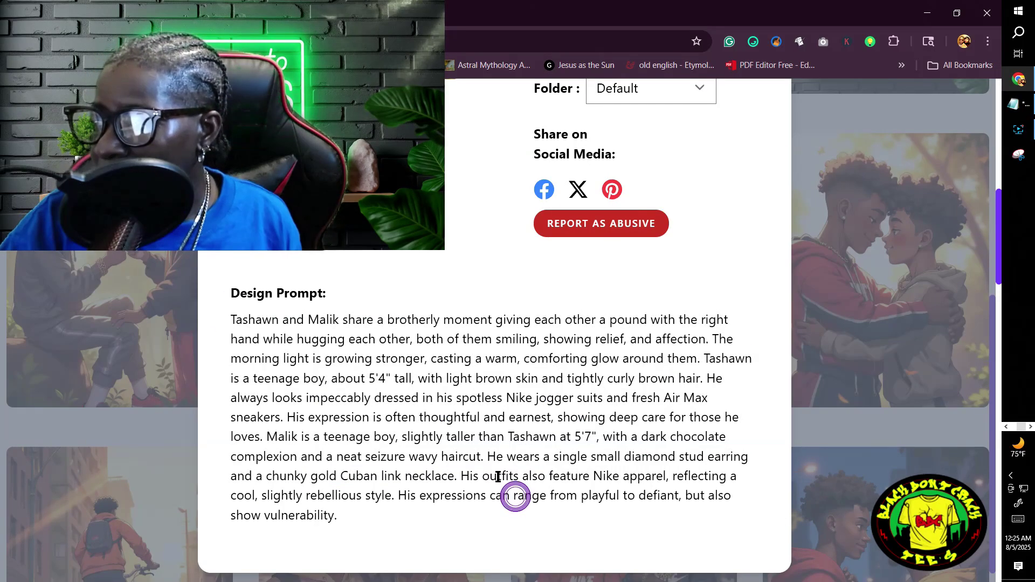
pyautogui.click(234, 311)
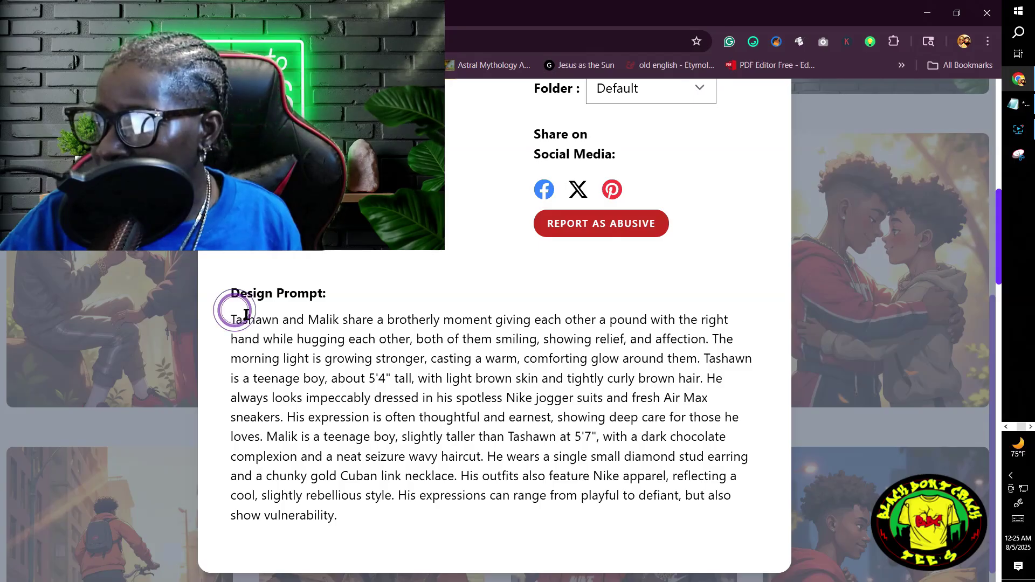
pyautogui.doubleClick(245, 314)
pyautogui.click(231, 314)
pyautogui.moveTo(232, 313); pyautogui.dragTo(640, 533)
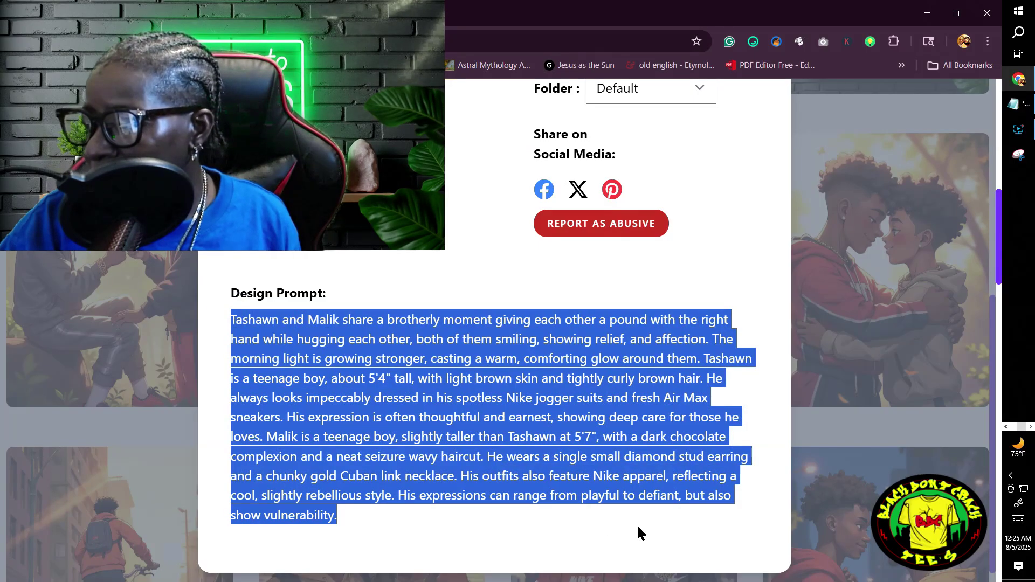
pyautogui.rightClick(493, 415)
pyautogui.click(528, 249)
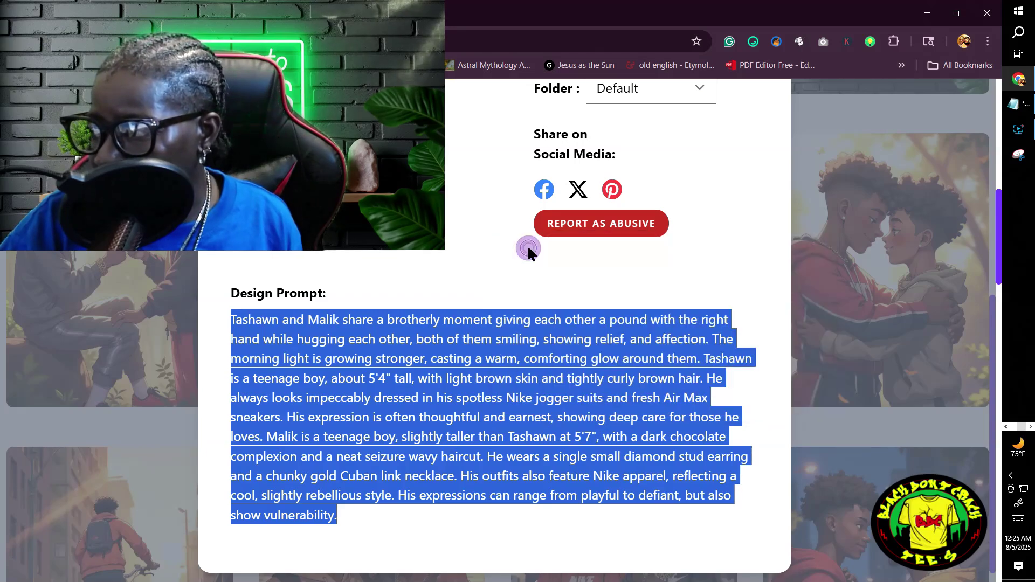
pyautogui.scroll(3, 696, 227)
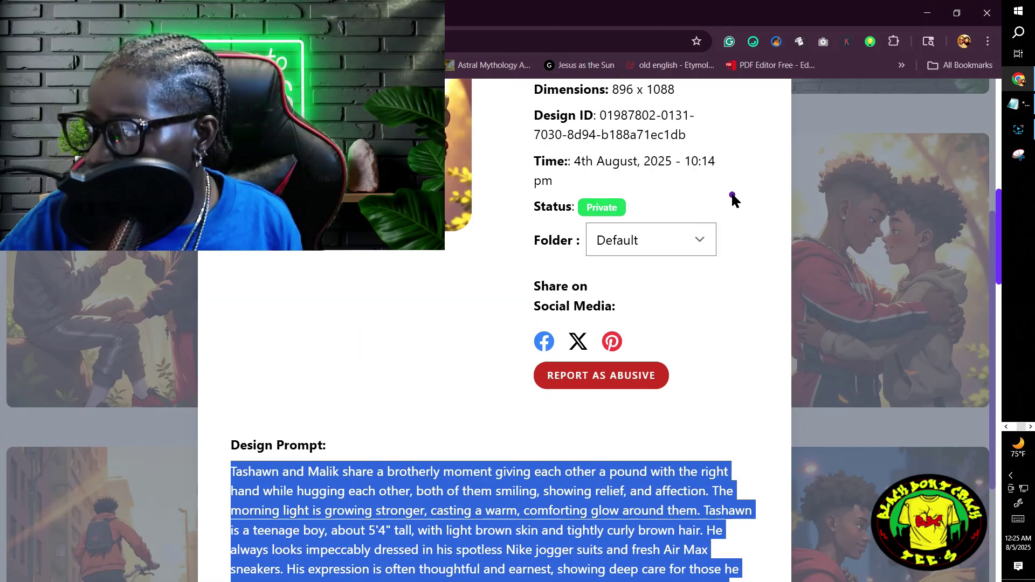
pyautogui.click(732, 199)
pyautogui.scroll(5, 732, 199)
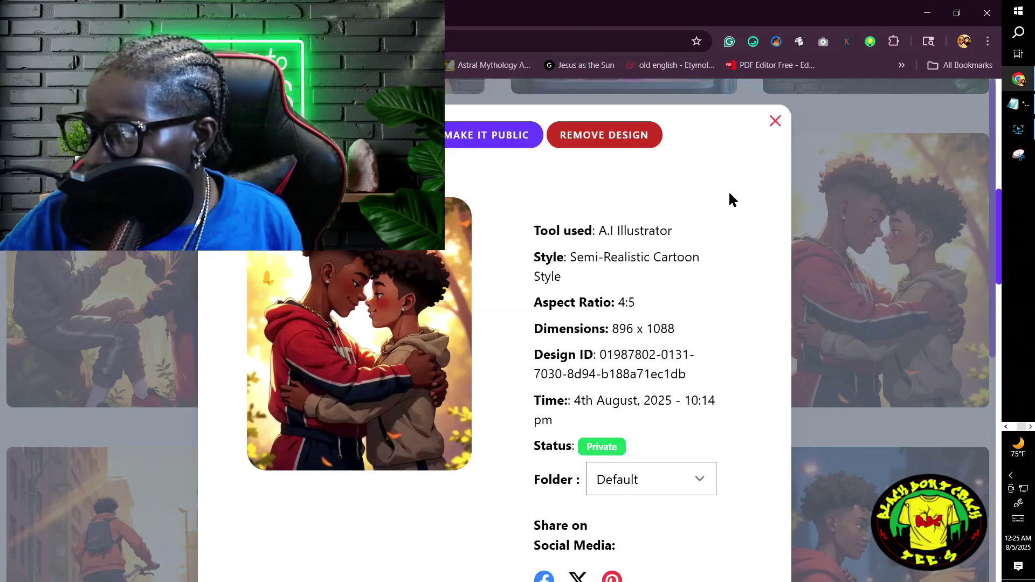
pyautogui.click(775, 121)
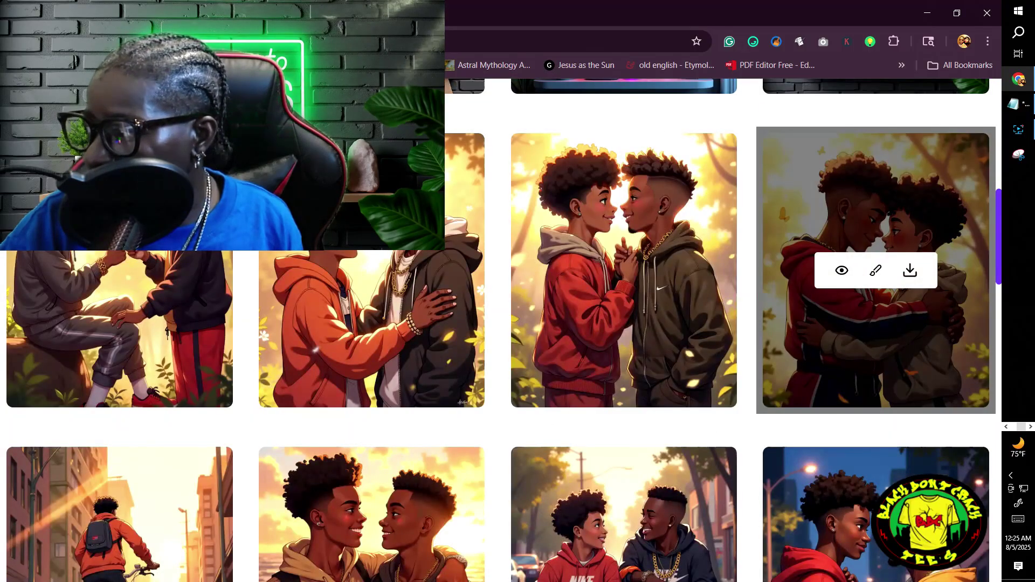
# - Open the AI Art Illustrator and select Semi-Realistic Cartoon Style as the image style
pyautogui.scroll(7, 992, 254)
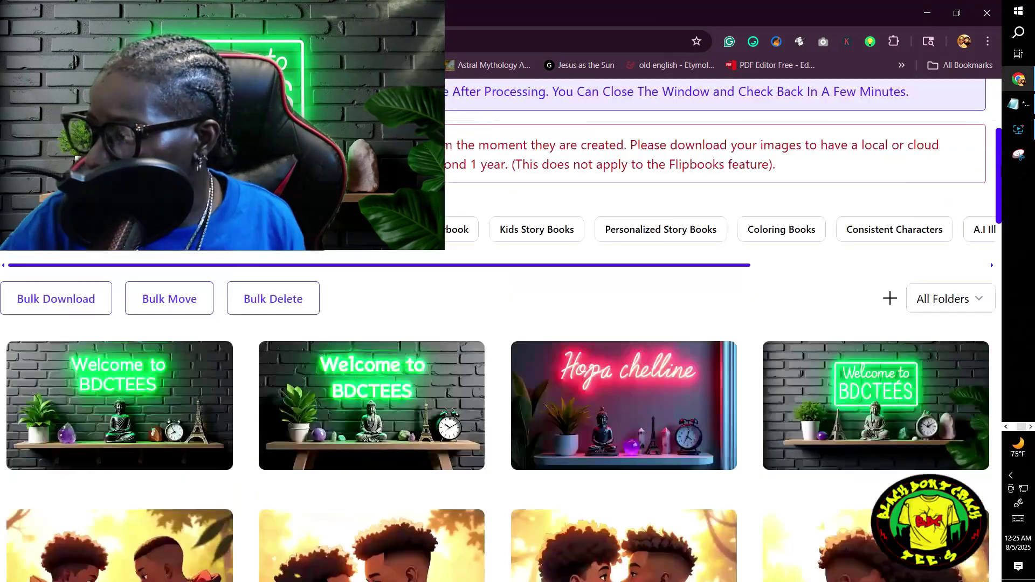
pyautogui.scroll(3, 992, 254)
pyautogui.scroll(1, 992, 255)
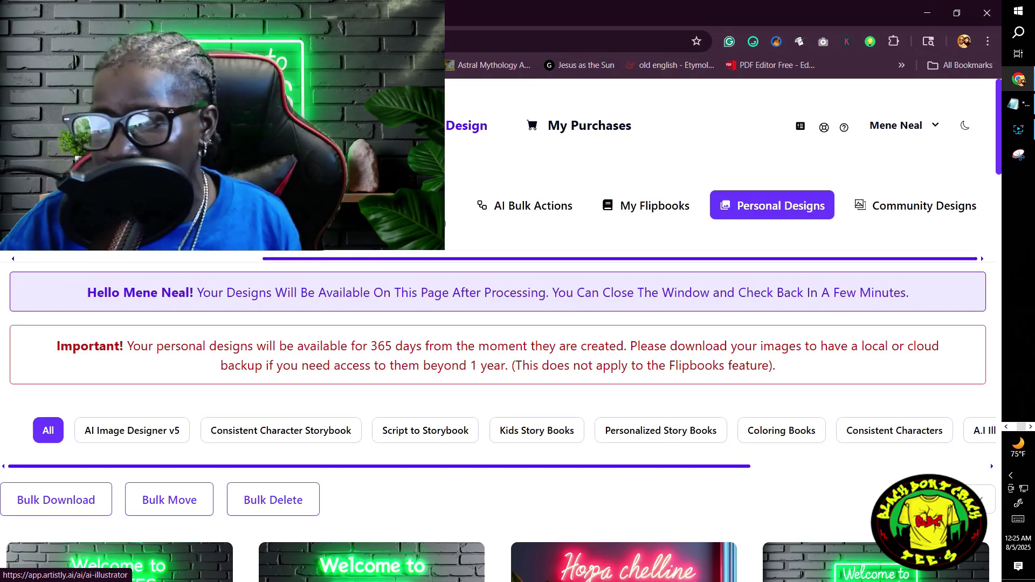
pyautogui.click(437, 221)
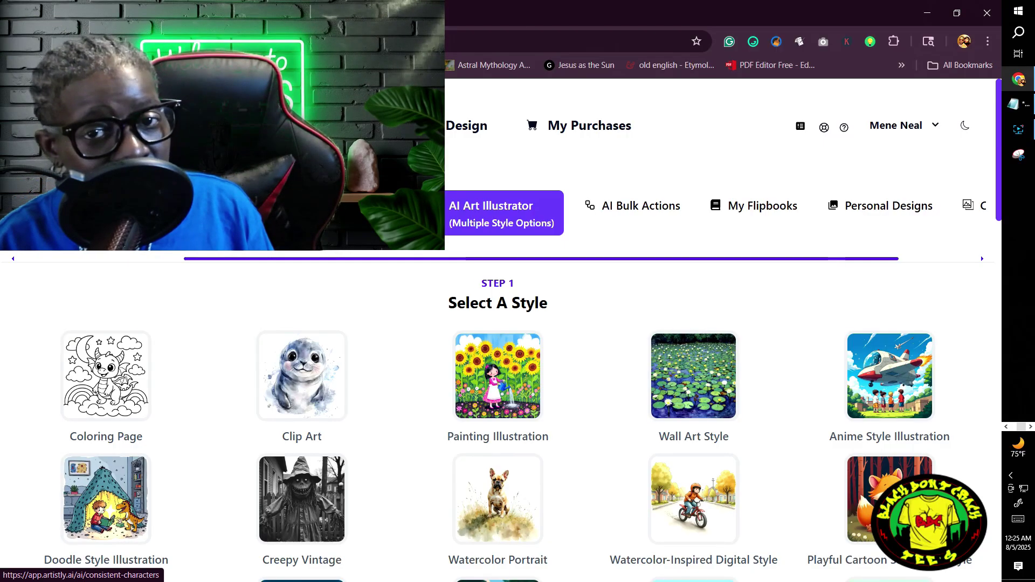
pyautogui.scroll(-10, 616, 303)
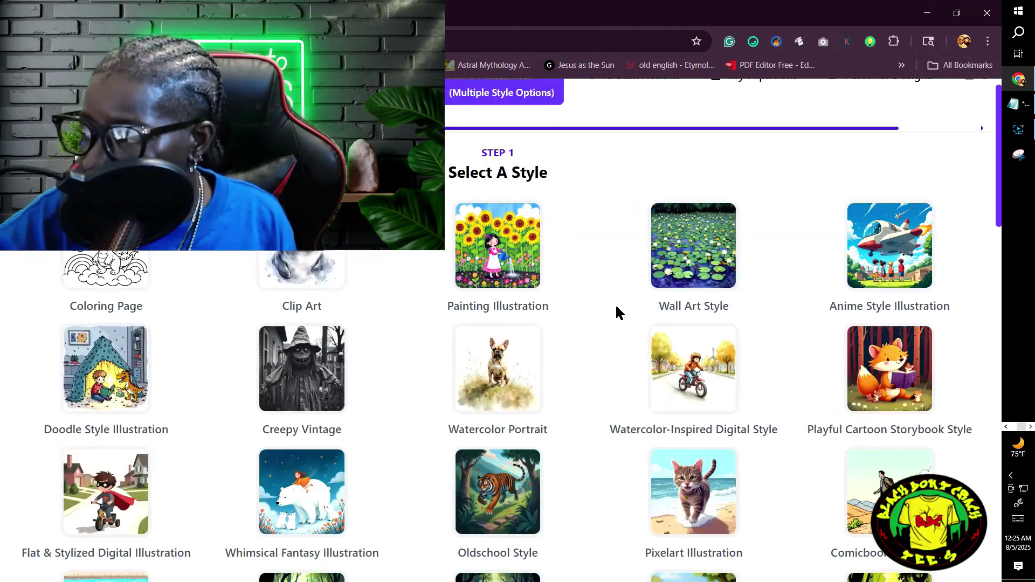
pyautogui.scroll(-8, 632, 383)
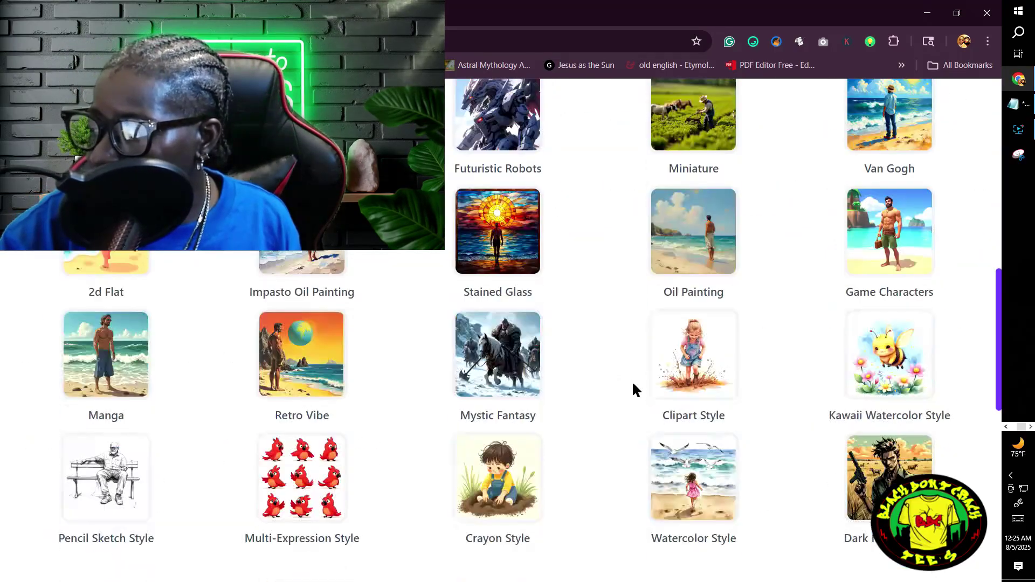
pyautogui.scroll(-3, 633, 383)
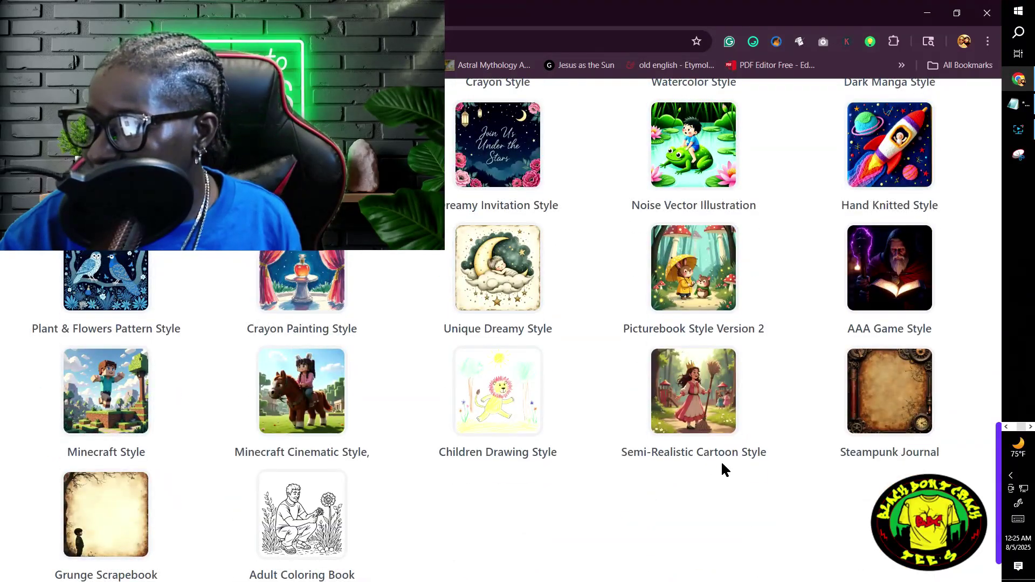
pyautogui.click(694, 391)
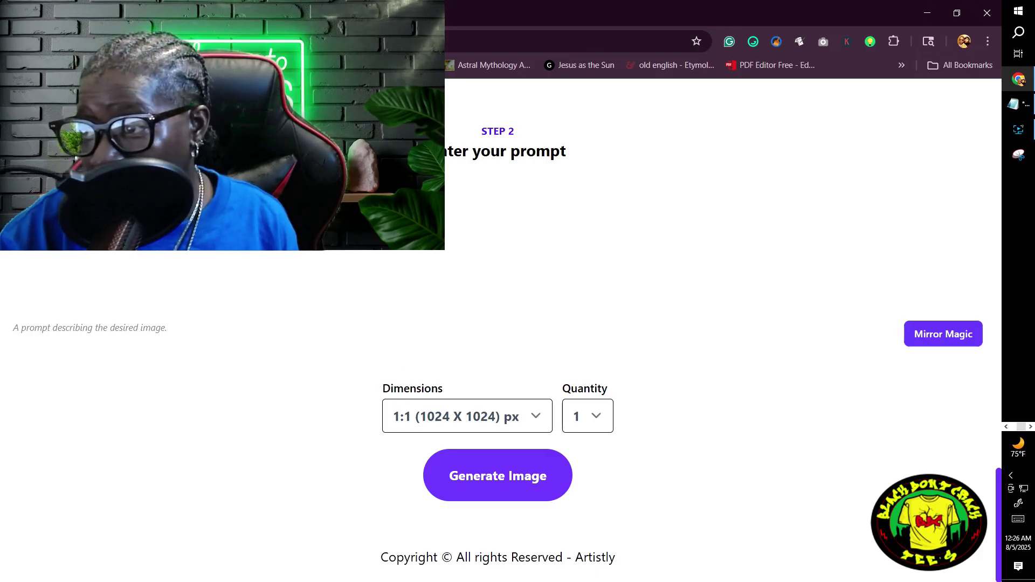
# - Paste the copied design prompt into the illustrator's empty prompt field
pyautogui.rightClick(33, 240)
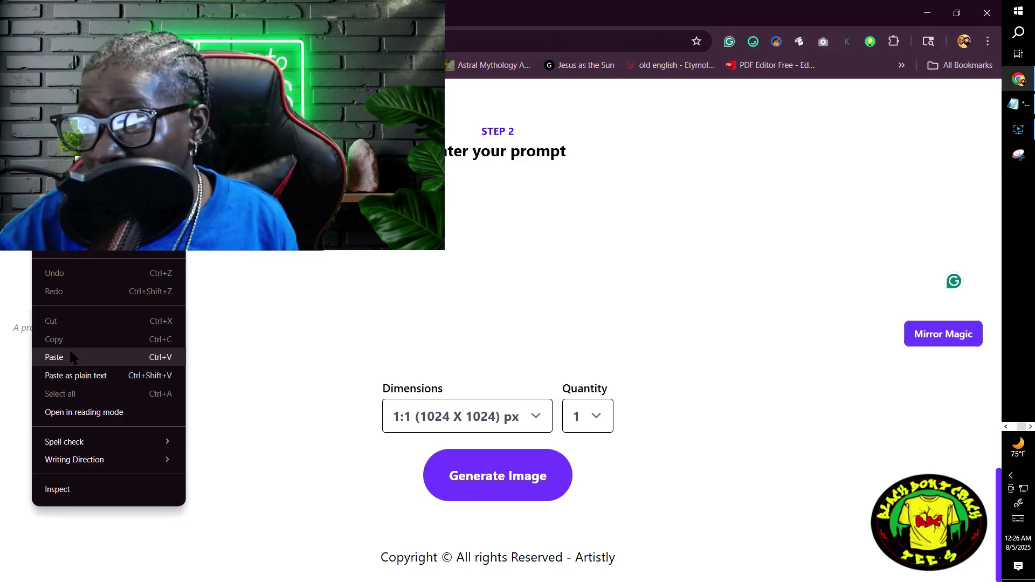
pyautogui.click(54, 356)
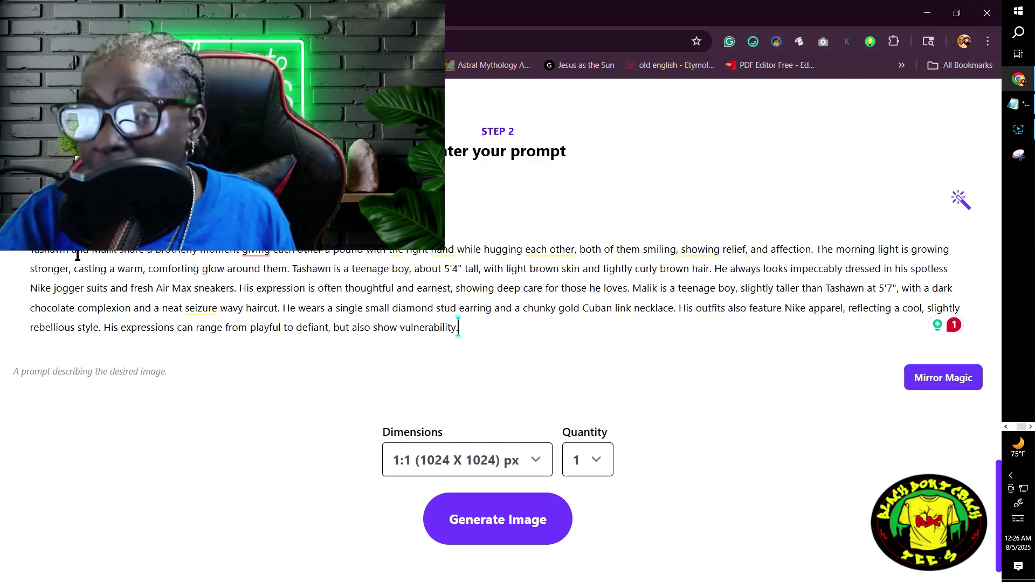
pyautogui.moveTo(237, 251)
pyautogui.moveTo(237, 251); pyautogui.dragTo(279, 251)
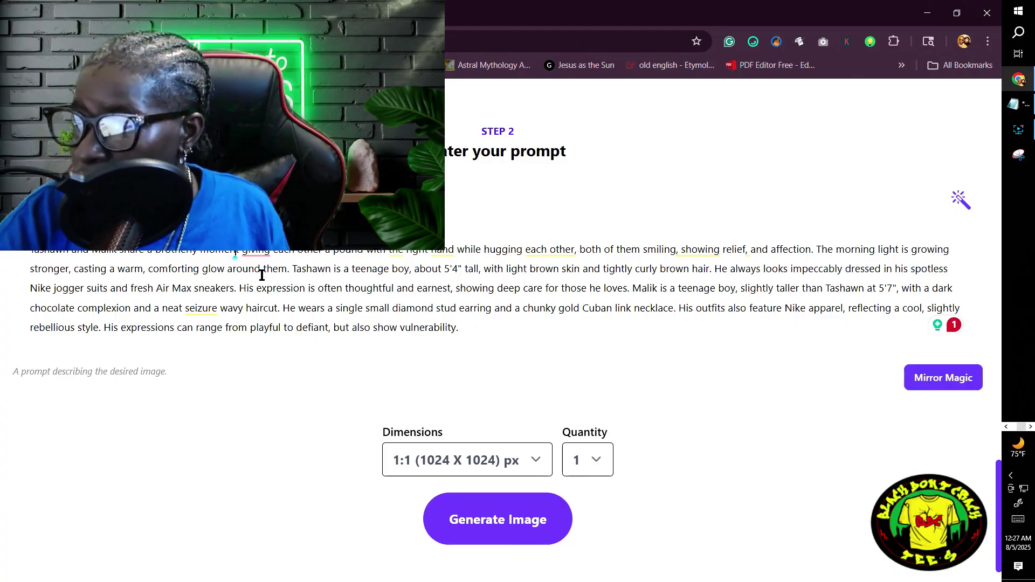
# - Review the available image dimensions and quantity options for the illustration
pyautogui.click(535, 460)
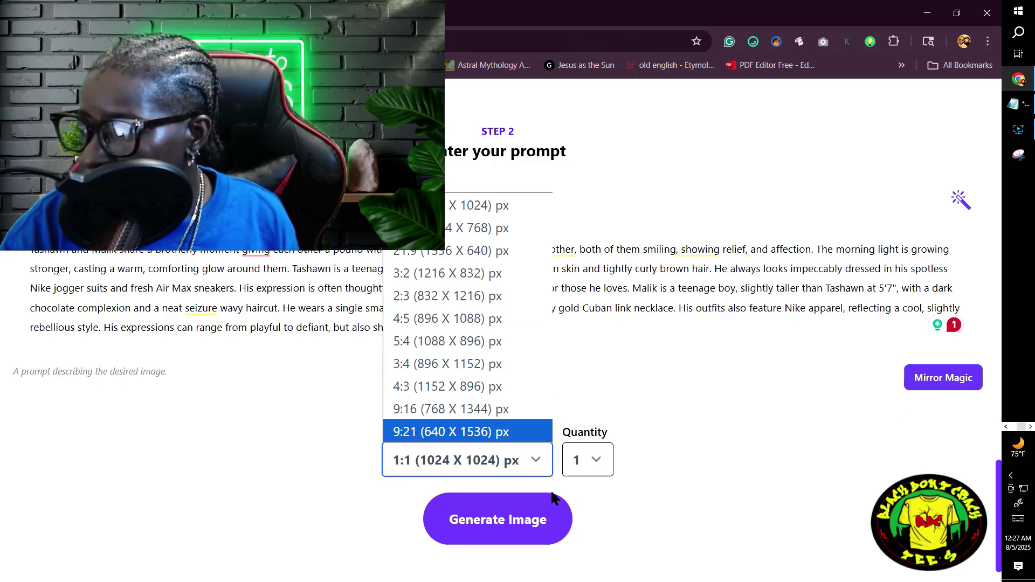
pyautogui.click(593, 460)
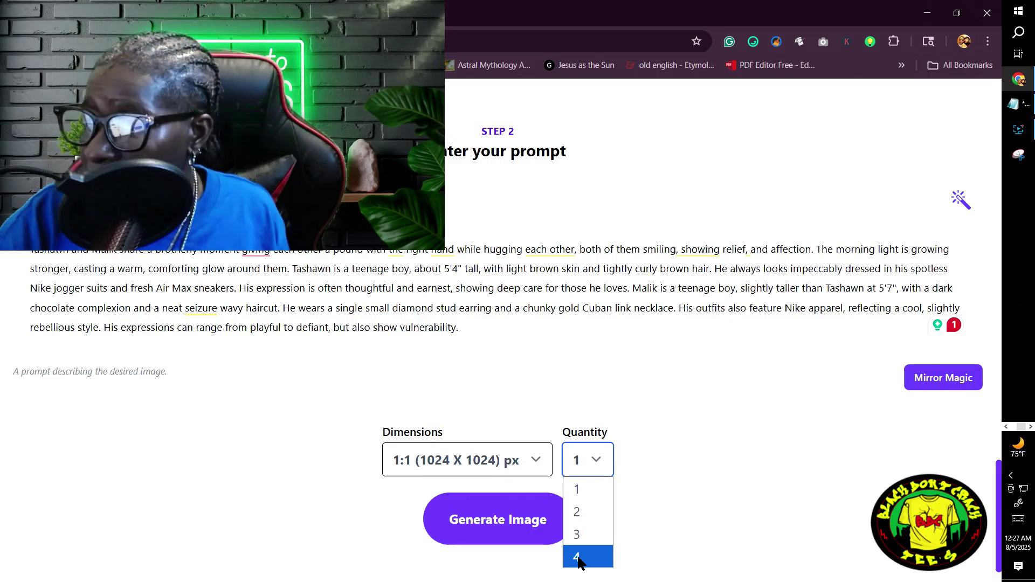
pyautogui.scroll(-1, 698, 515)
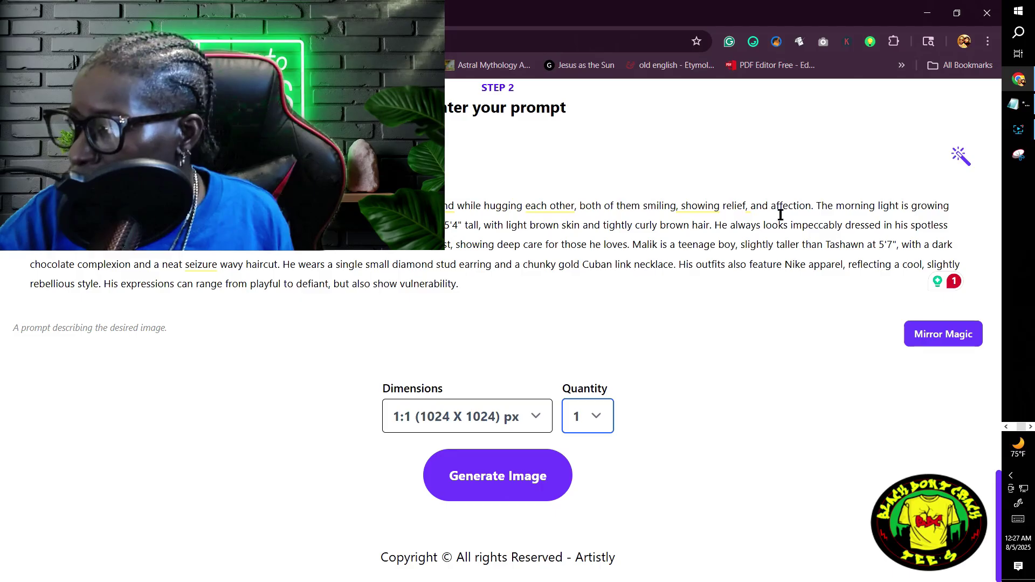
# - Return to Personal Designs and look over the generated illustrations of the two boys
pyautogui.scroll(3, 976, 332)
pyautogui.scroll(7, 976, 323)
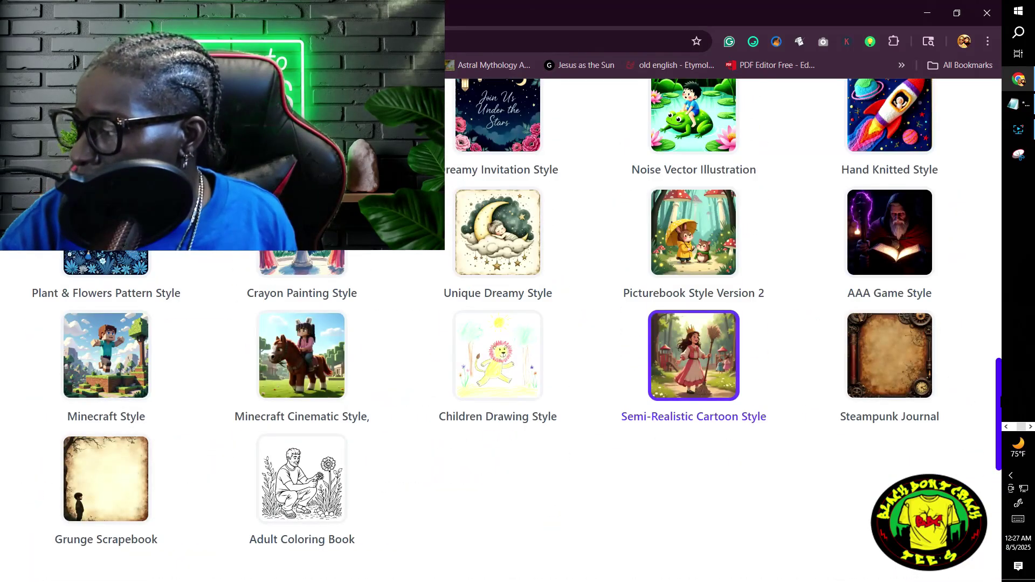
pyautogui.moveTo(999, 397); pyautogui.dragTo(984, 111)
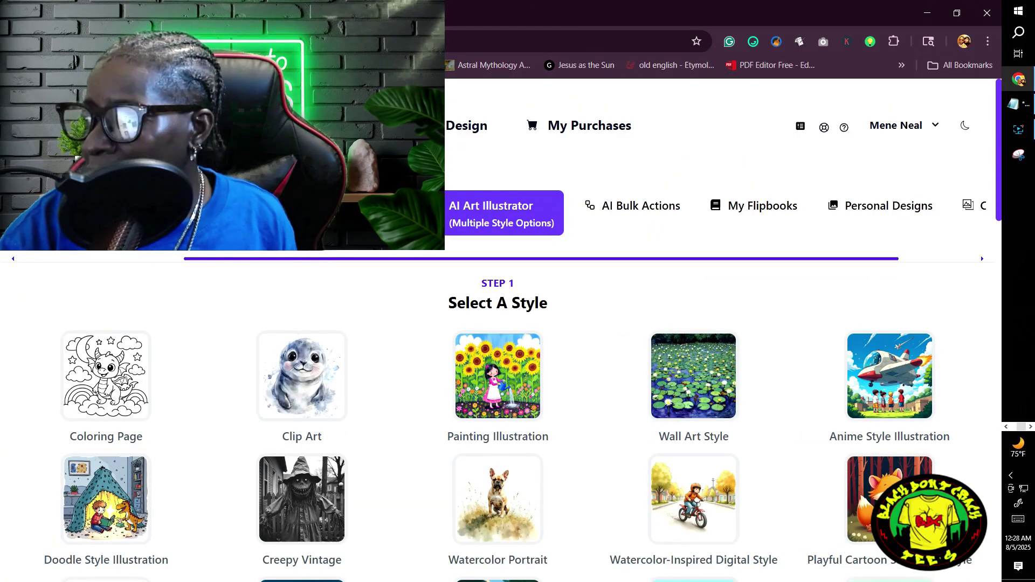
pyautogui.click(880, 205)
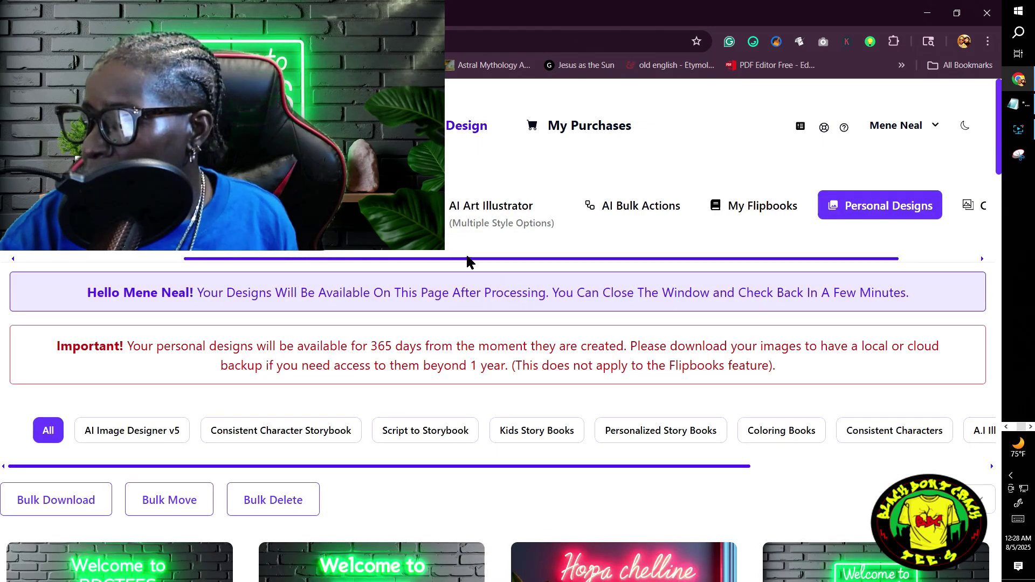
pyautogui.moveTo(997, 146); pyautogui.dragTo(990, 263)
pyautogui.moveTo(920, 252)
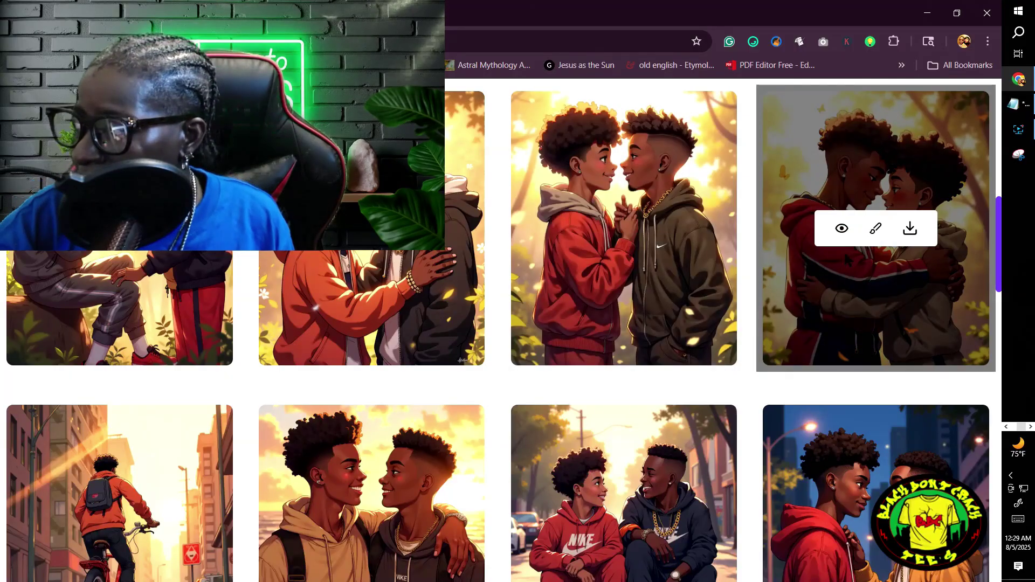
pyautogui.scroll(9, 1000, 256)
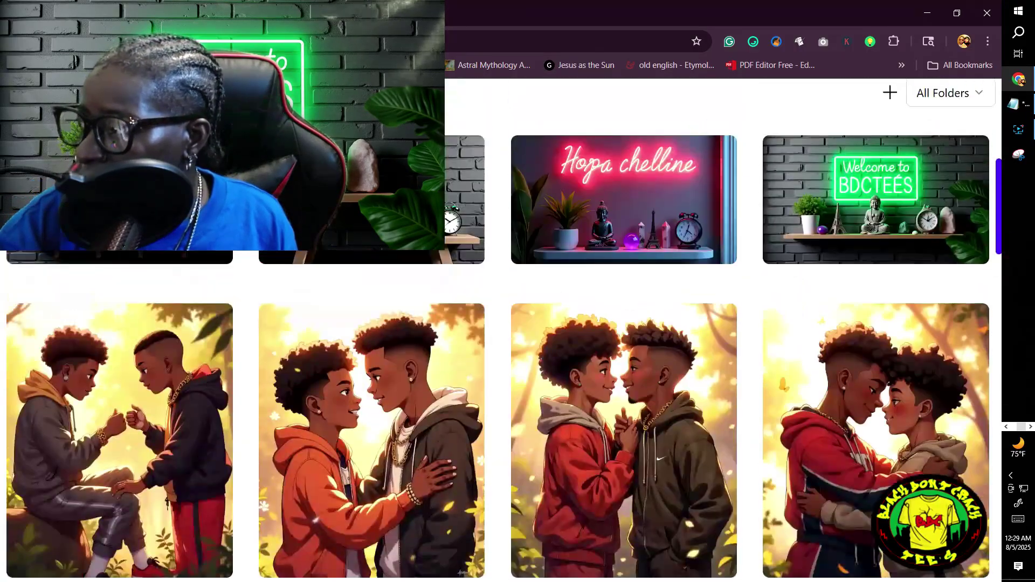
pyautogui.scroll(-6, 498, 330)
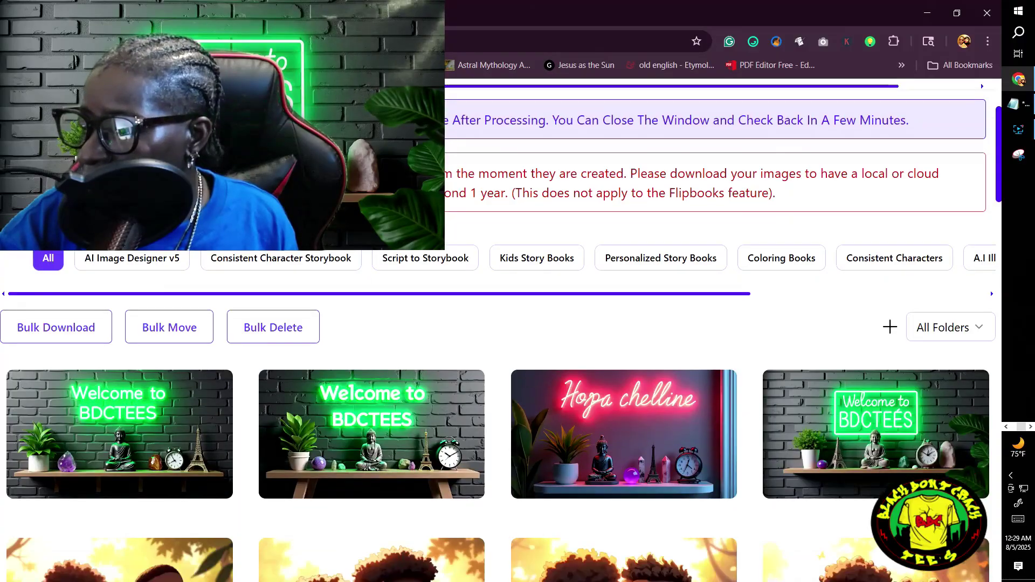
pyautogui.scroll(-1, 498, 330)
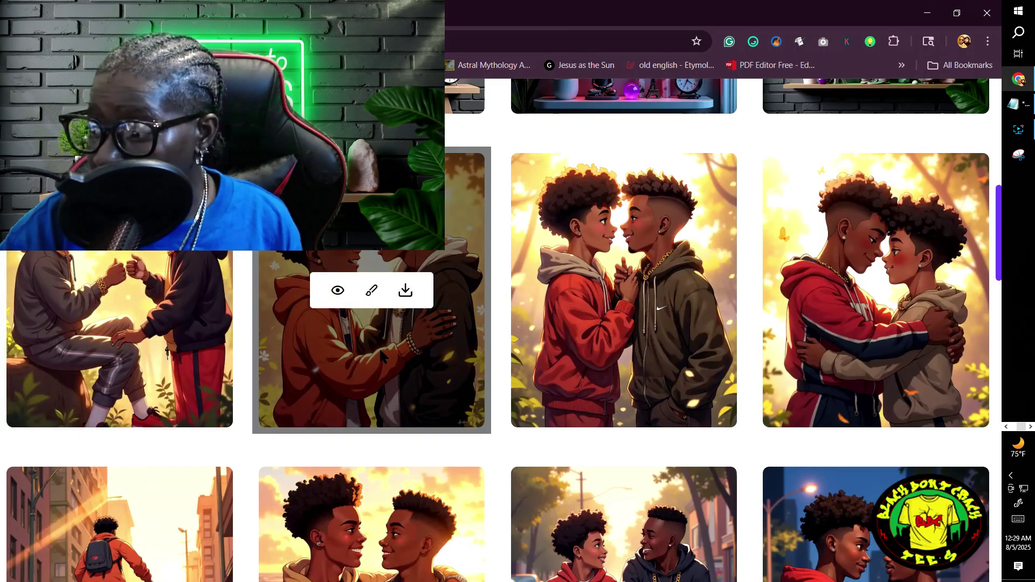
# - Open the details of the design with the boys in orange and black jackets, read its Design Prompt and settings, and close the details
pyautogui.scroll(-2, 380, 347)
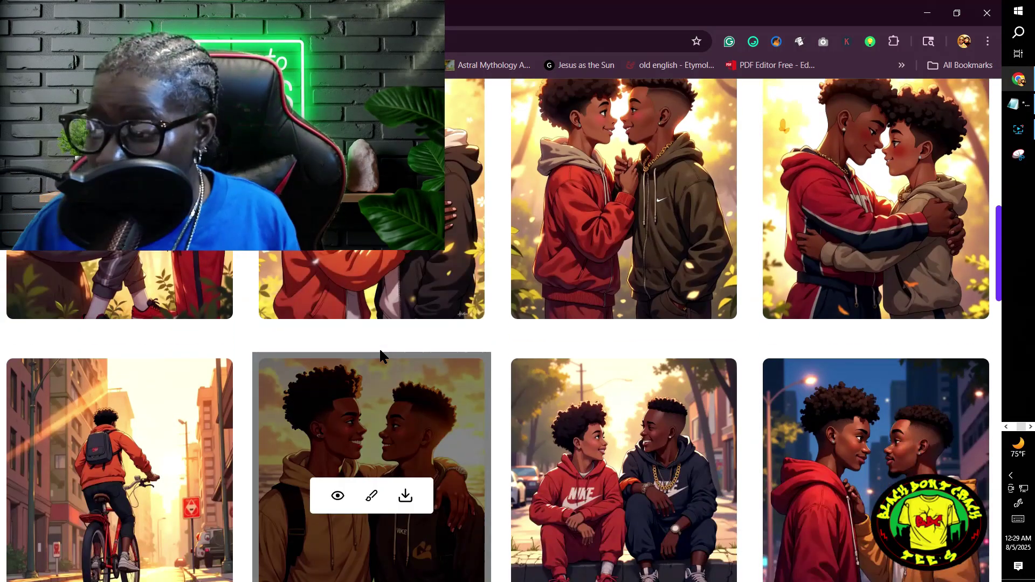
pyautogui.scroll(1, 383, 340)
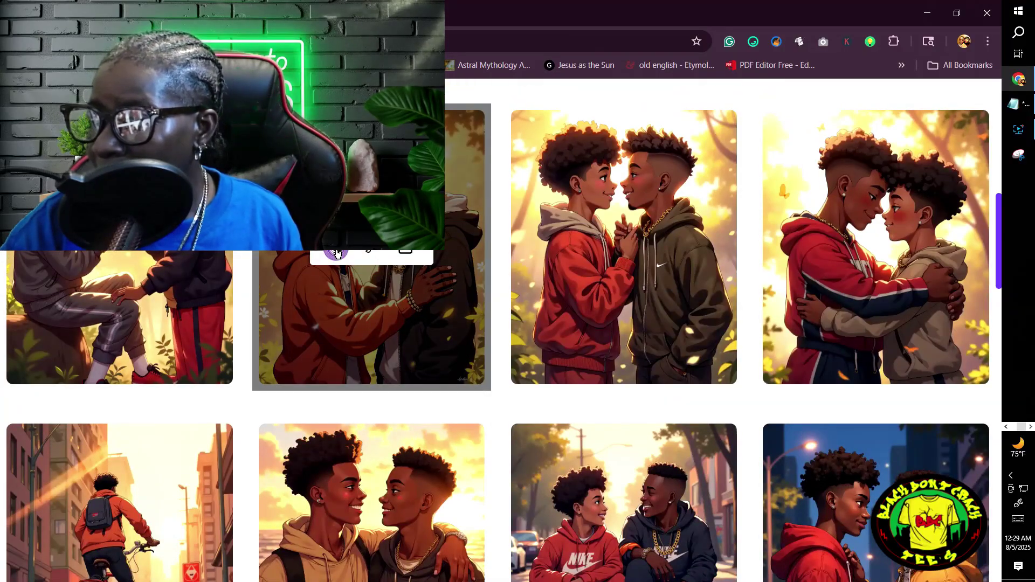
pyautogui.click(337, 254)
pyautogui.scroll(-3, 377, 269)
pyautogui.scroll(-3, 377, 269)
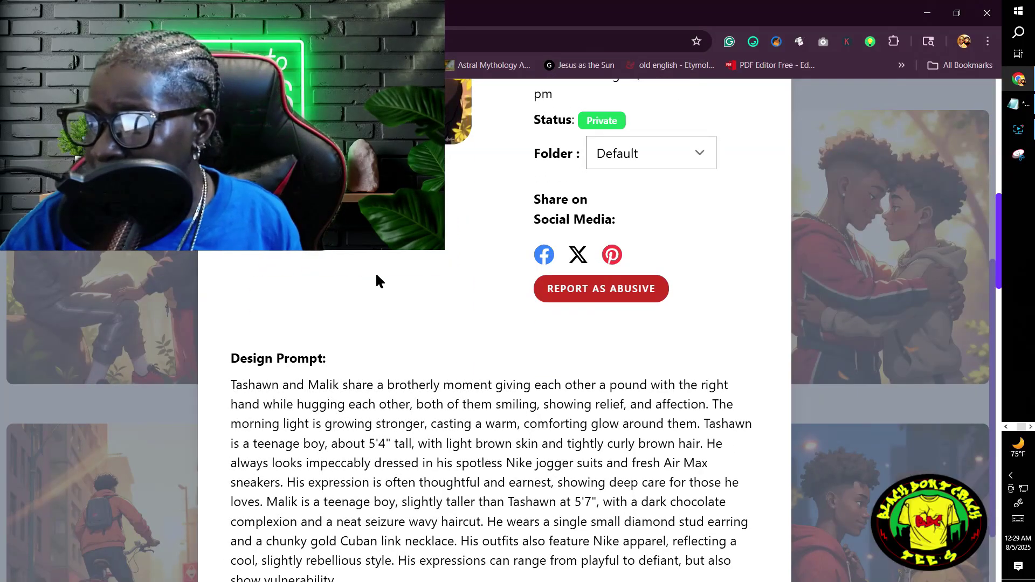
pyautogui.scroll(-2, 376, 280)
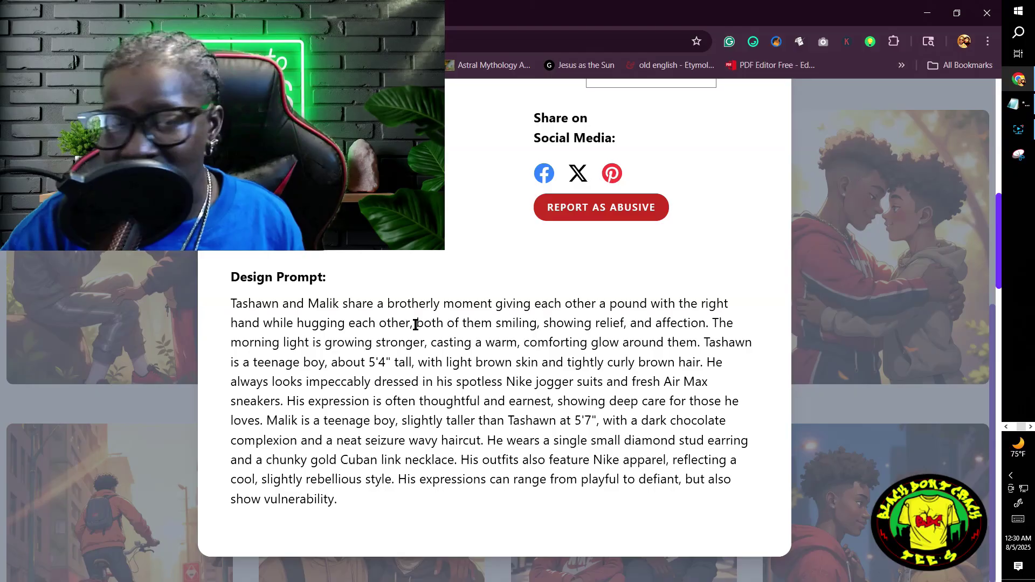
pyautogui.scroll(5, 416, 323)
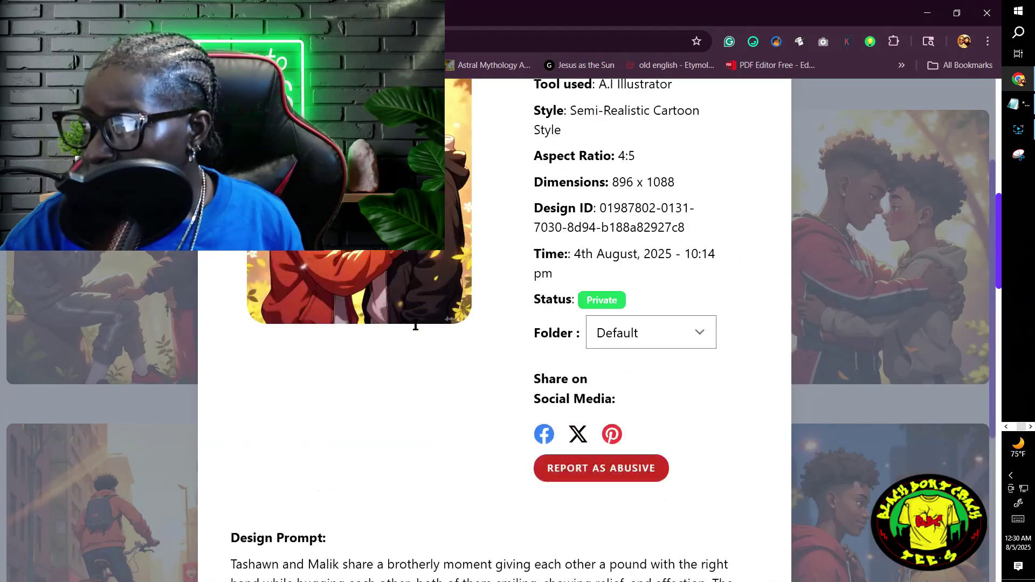
pyautogui.scroll(2, 496, 265)
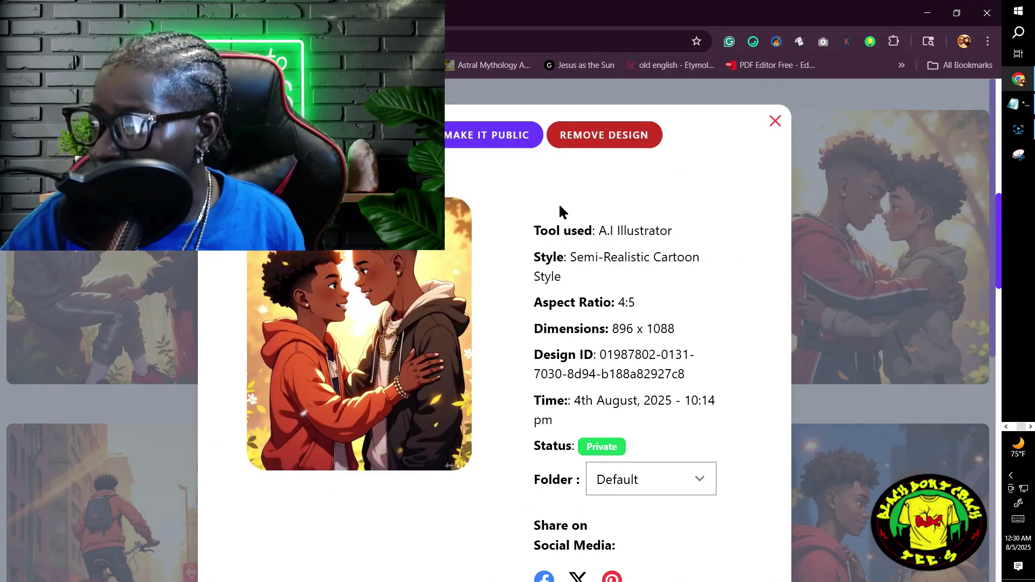
pyautogui.click(777, 126)
# - Look over the neon sign background images among the personal designs
pyautogui.moveTo(601, 240)
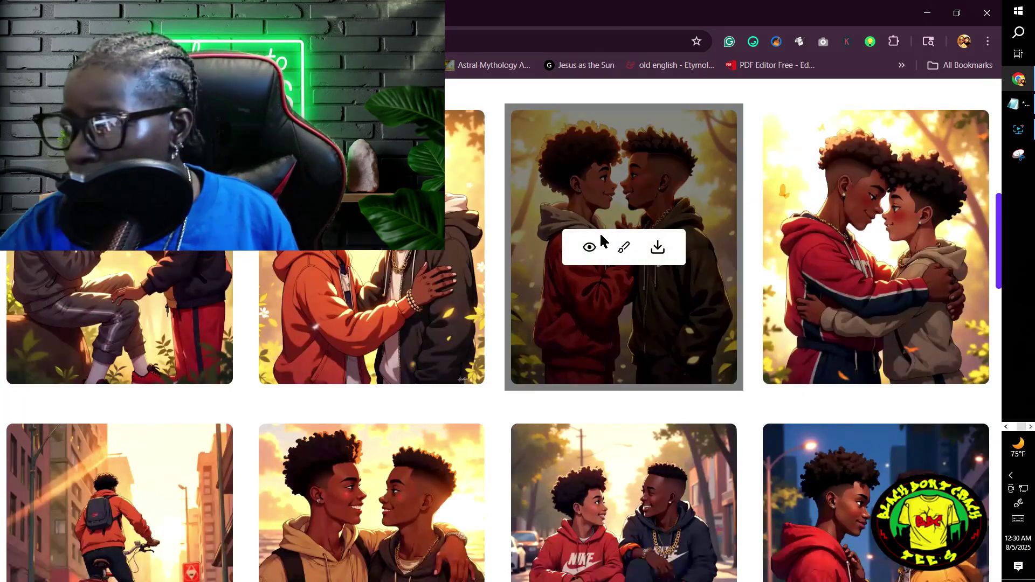
pyautogui.scroll(3, 601, 242)
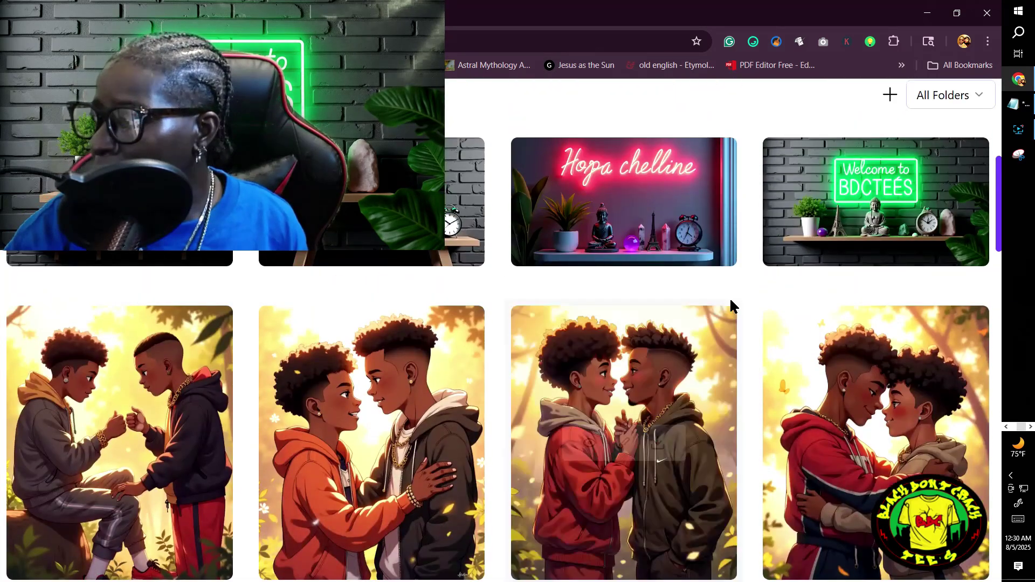
pyautogui.scroll(3, 733, 296)
pyautogui.moveTo(838, 345)
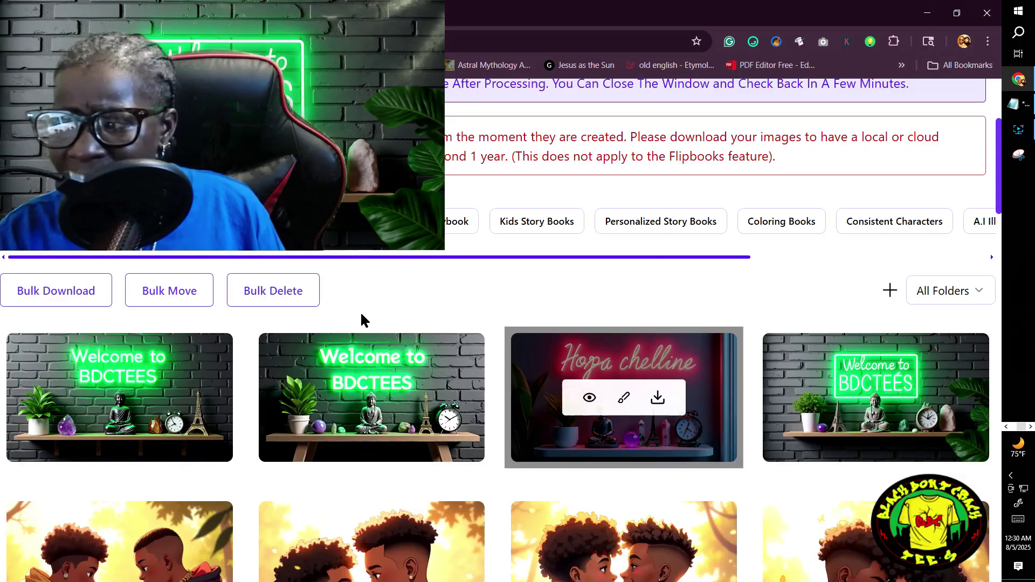
pyautogui.moveTo(345, 392)
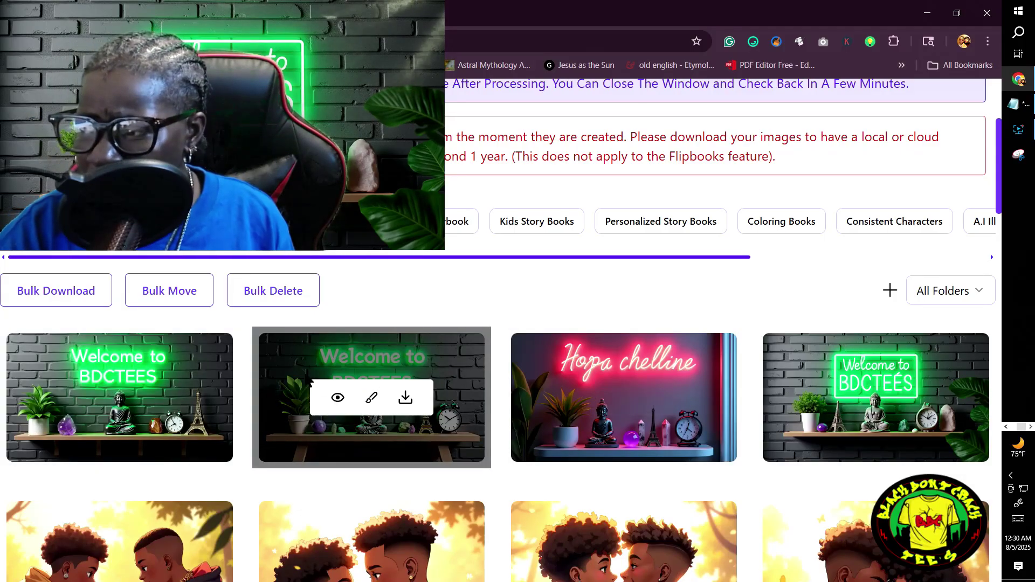
pyautogui.moveTo(175, 375)
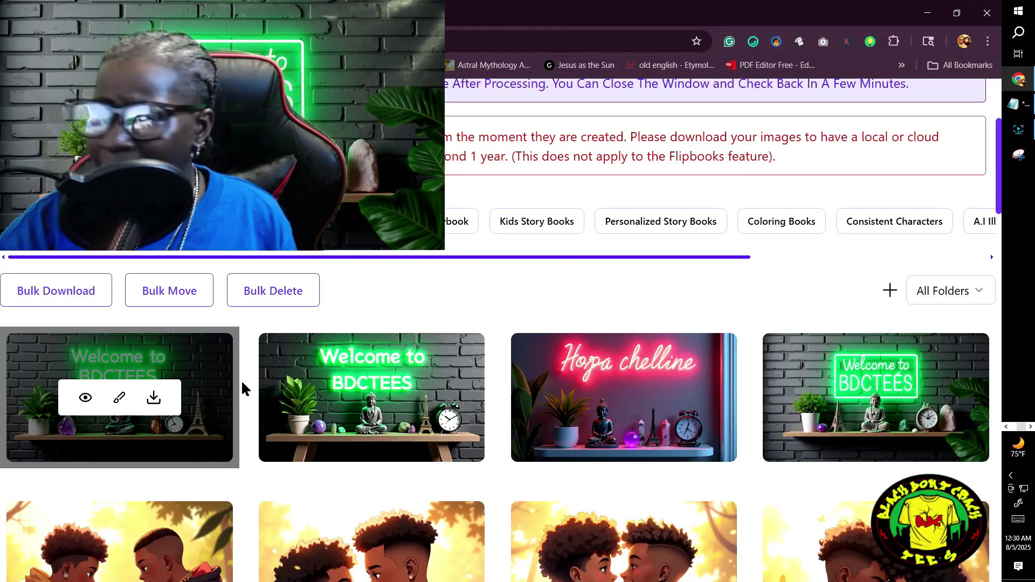
pyautogui.moveTo(252, 372)
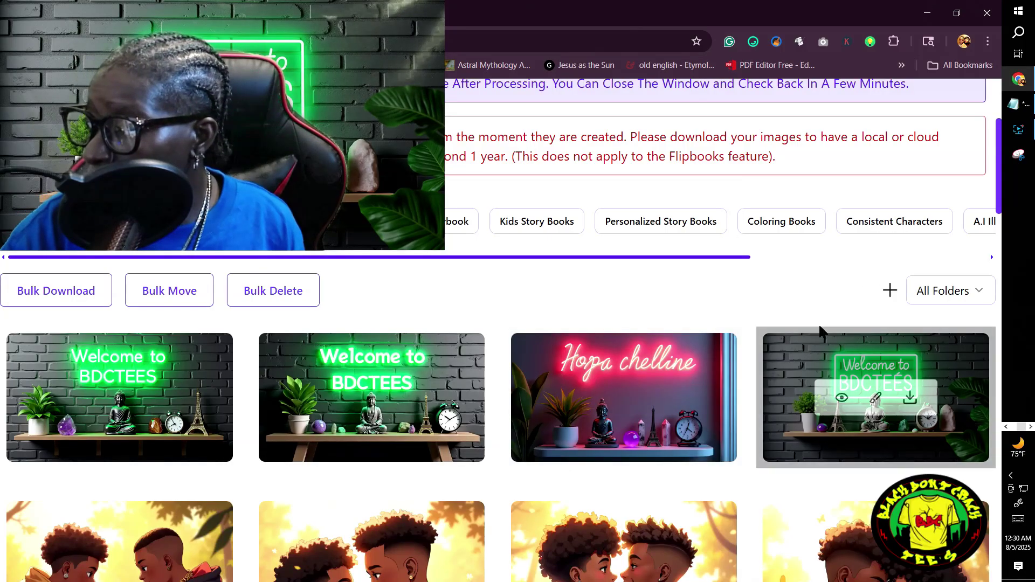
# - Open the folder manager for personal designs, review the existing folders, and close it
pyautogui.scroll(4, 762, 365)
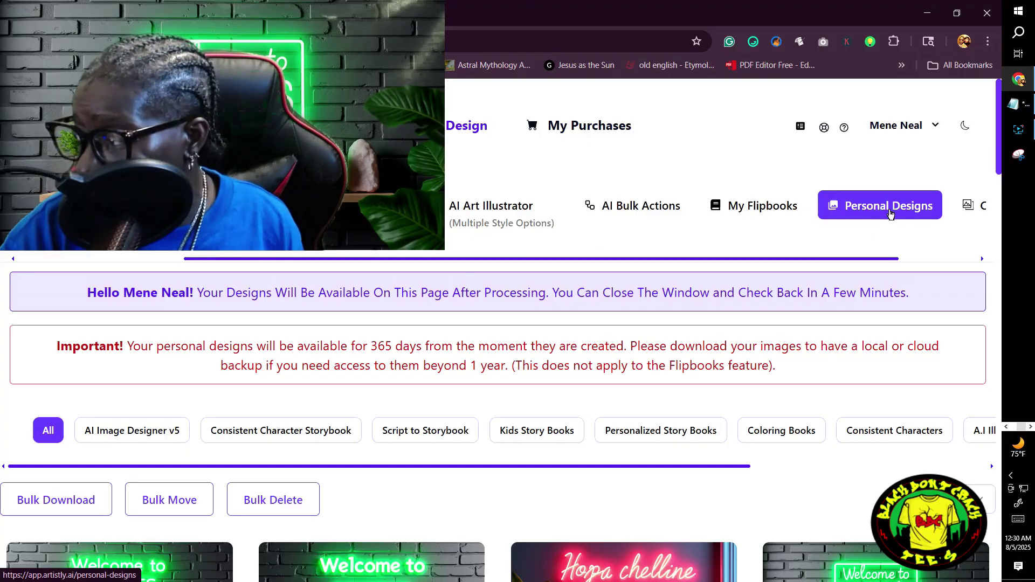
pyautogui.scroll(-2, 819, 423)
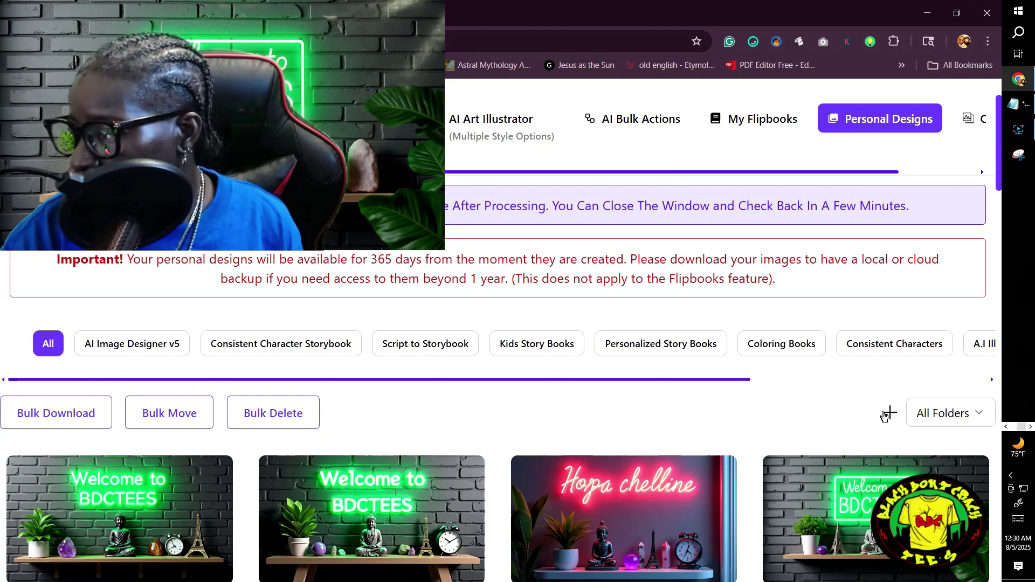
pyautogui.click(889, 410)
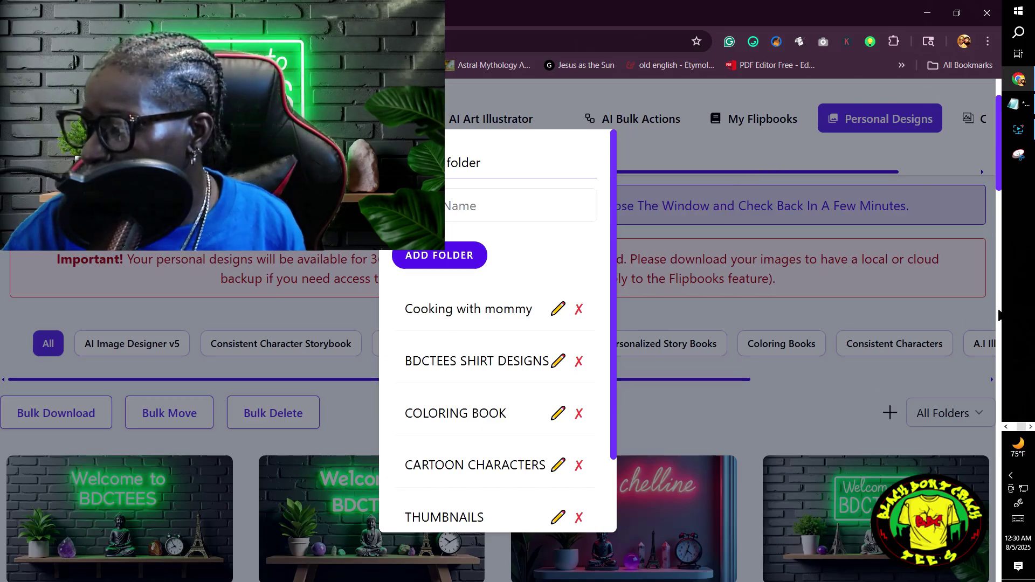
pyautogui.click(998, 314)
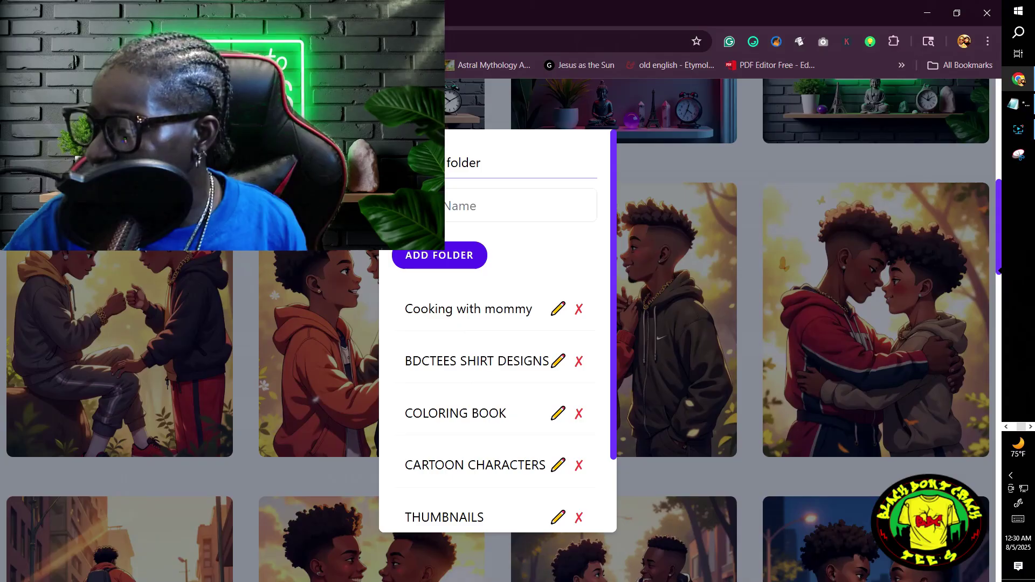
pyautogui.click(688, 159)
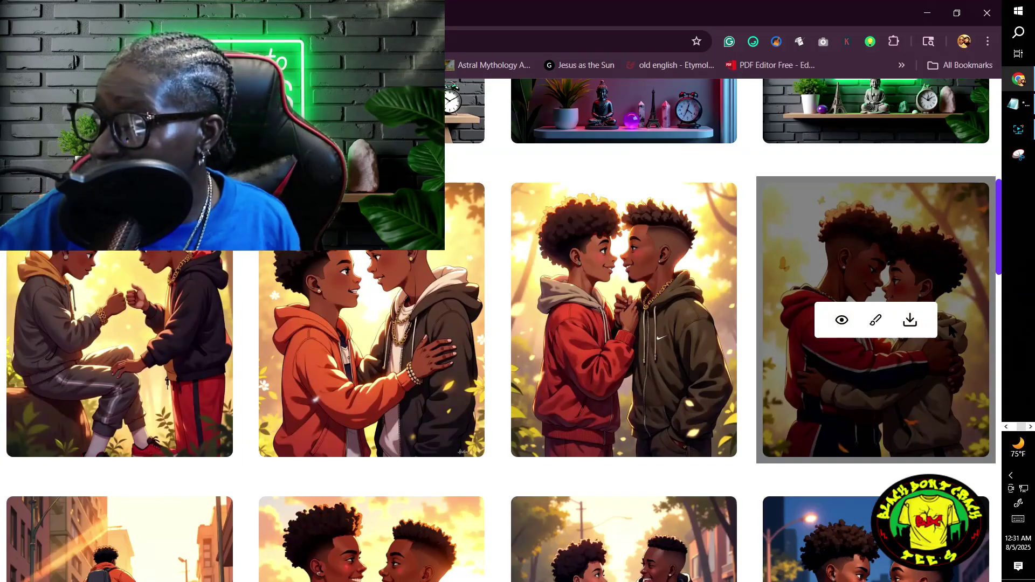
# - Remove the design of the two boys hugging in red and beige hoodies and check the remaining personal designs
pyautogui.click(844, 322)
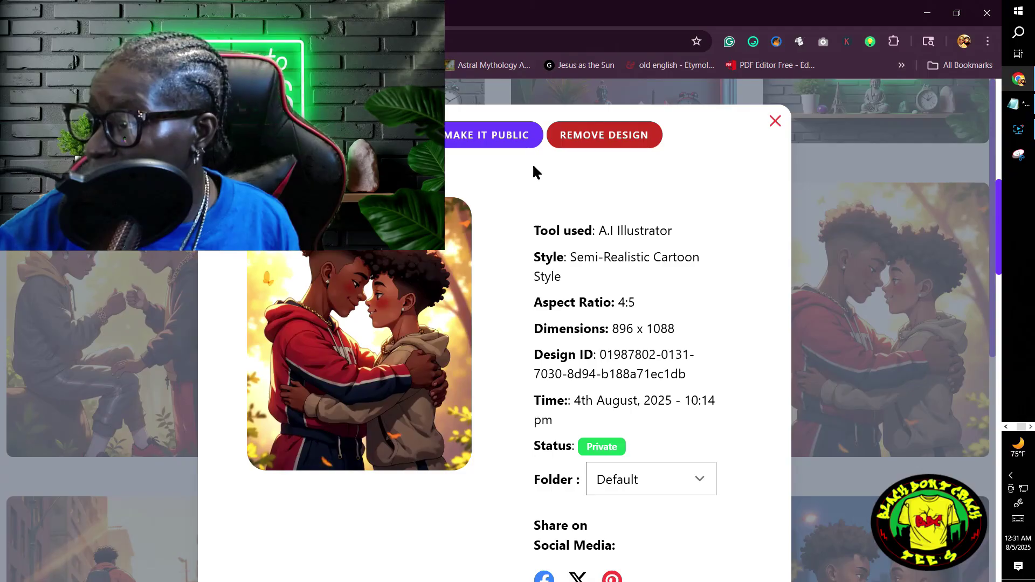
pyautogui.click(594, 134)
pyautogui.click(473, 209)
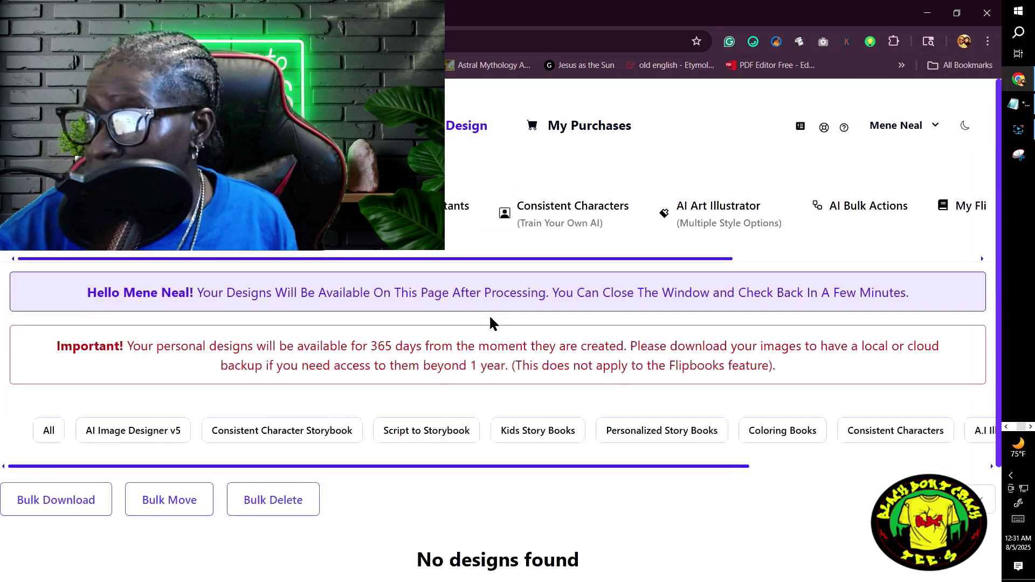
pyautogui.scroll(-1, 491, 319)
pyautogui.scroll(-6, 491, 322)
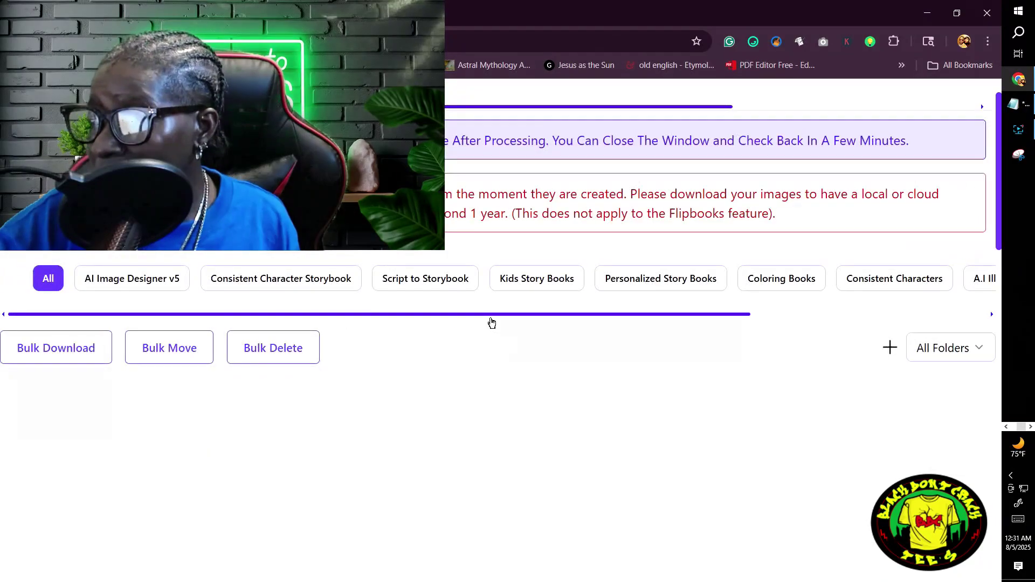
pyautogui.scroll(-1, 491, 322)
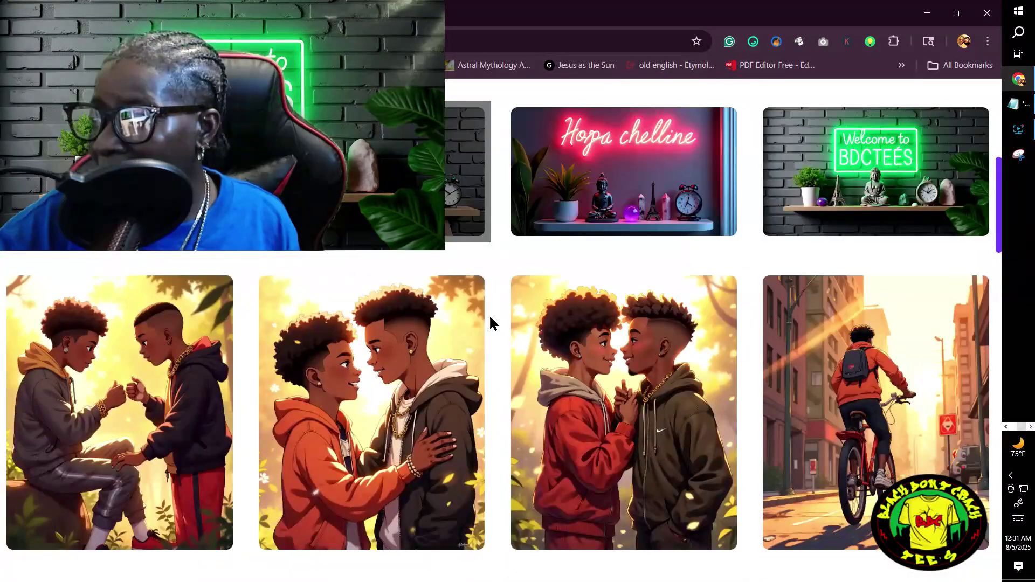
pyautogui.scroll(-2, 490, 322)
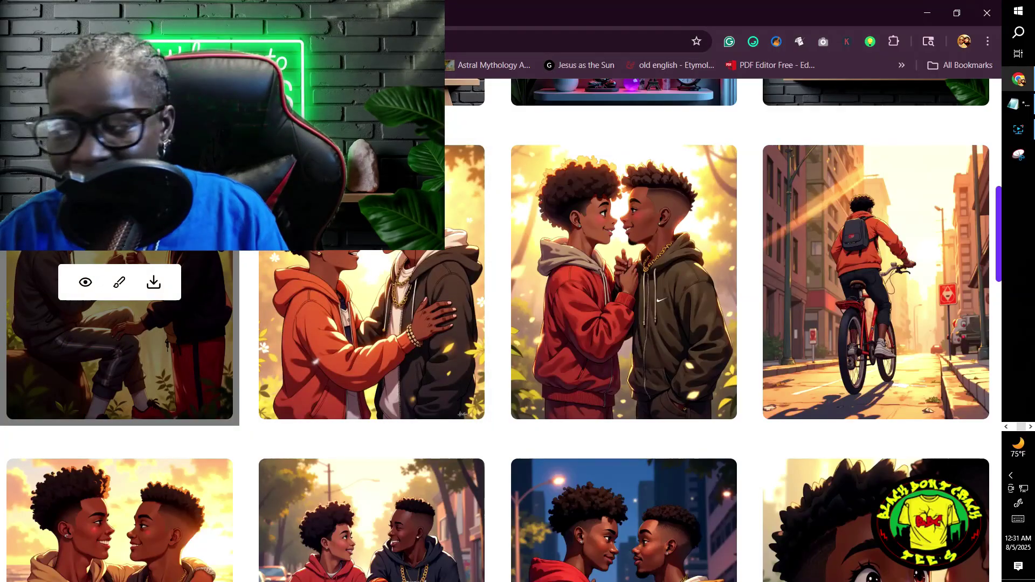
# - Filter the personal designs to Script to Storybook and select the story that includes the boy riding a bicycle
pyautogui.scroll(3, 411, 429)
pyautogui.scroll(6, 591, 409)
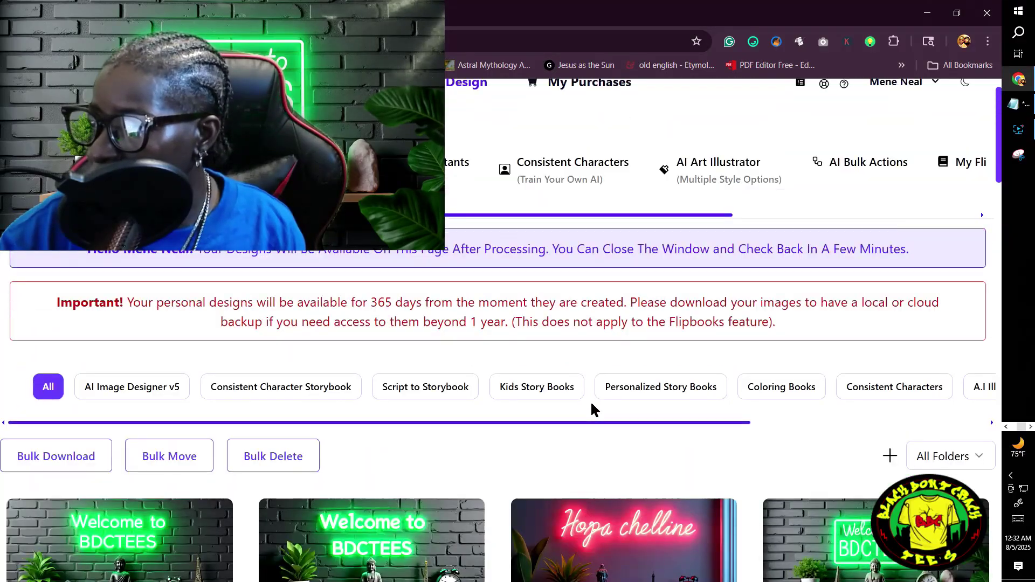
pyautogui.scroll(1, 273, 266)
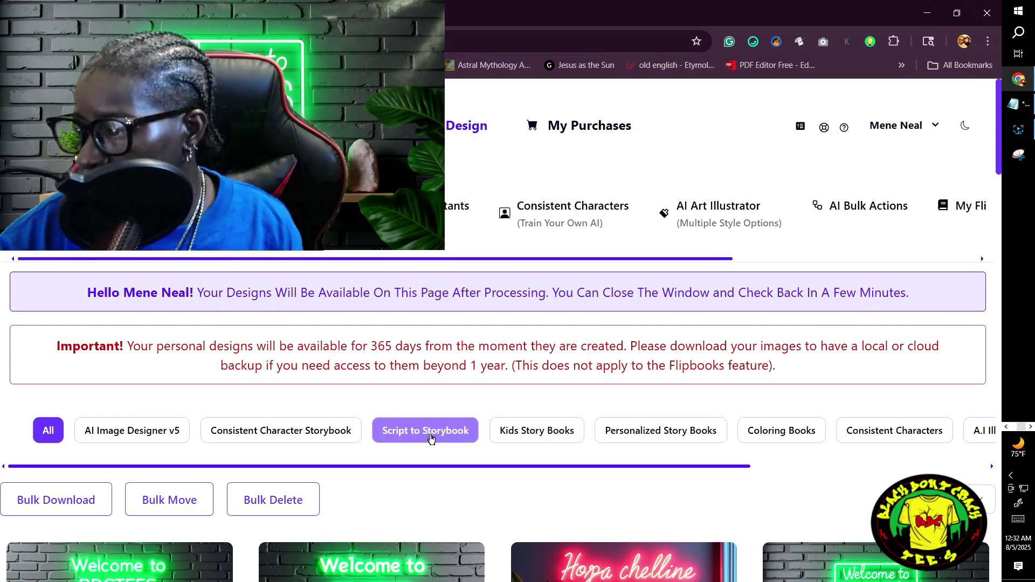
pyautogui.click(432, 438)
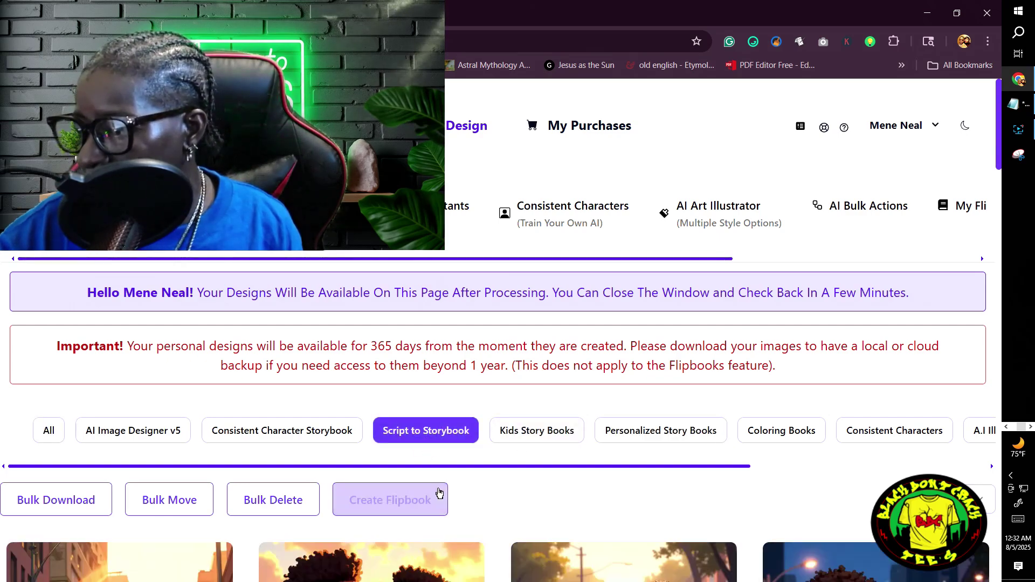
pyautogui.scroll(-5, 440, 493)
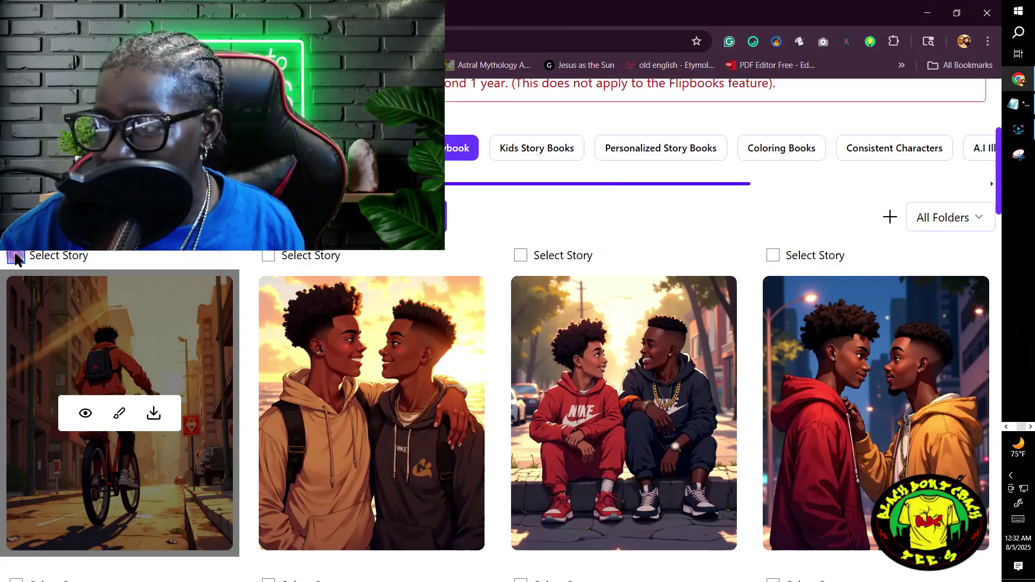
pyautogui.click(16, 257)
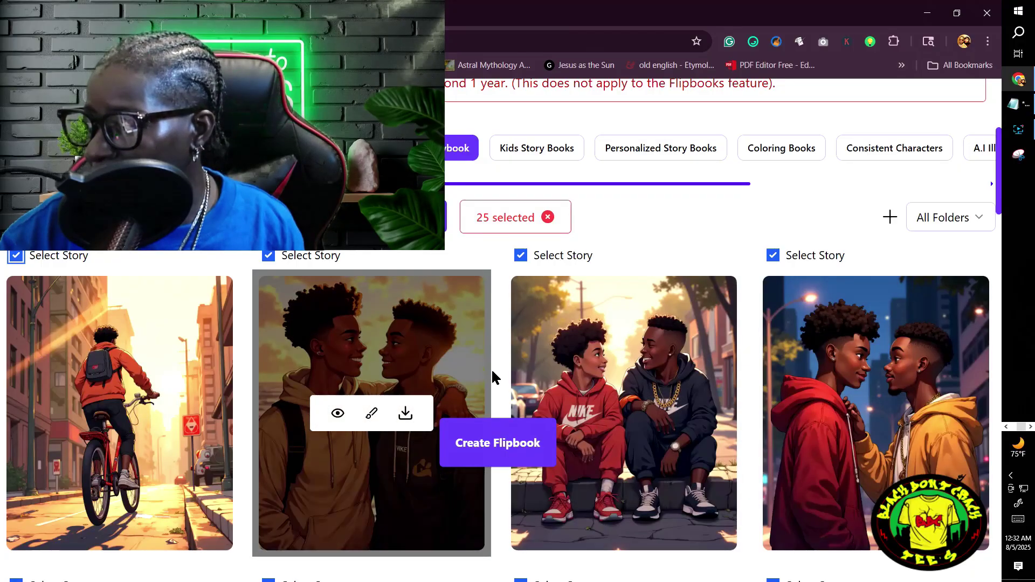
pyautogui.scroll(-1, 542, 408)
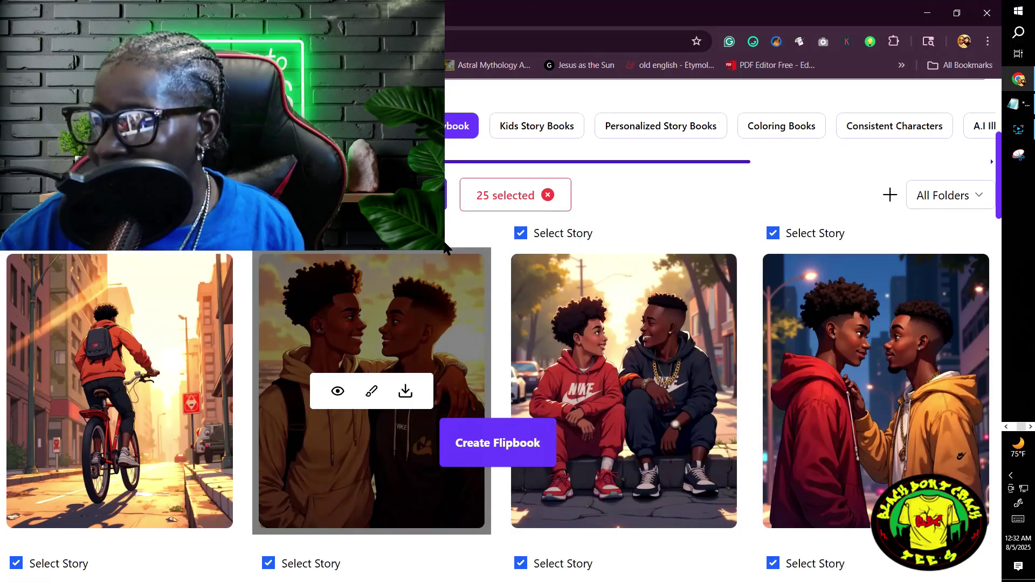